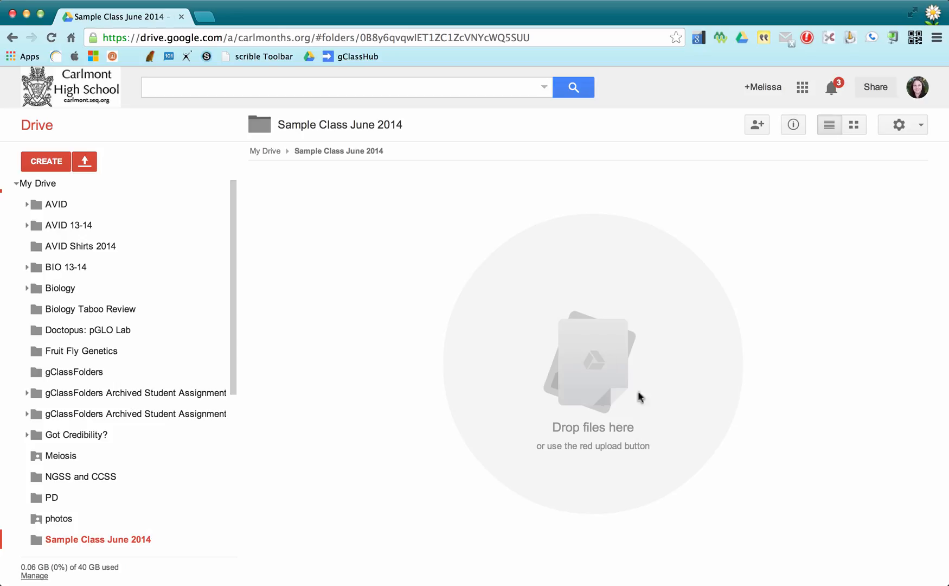
Create a blank spreadsheet and name it 'gClassFolders June 2014'.
click(52, 164)
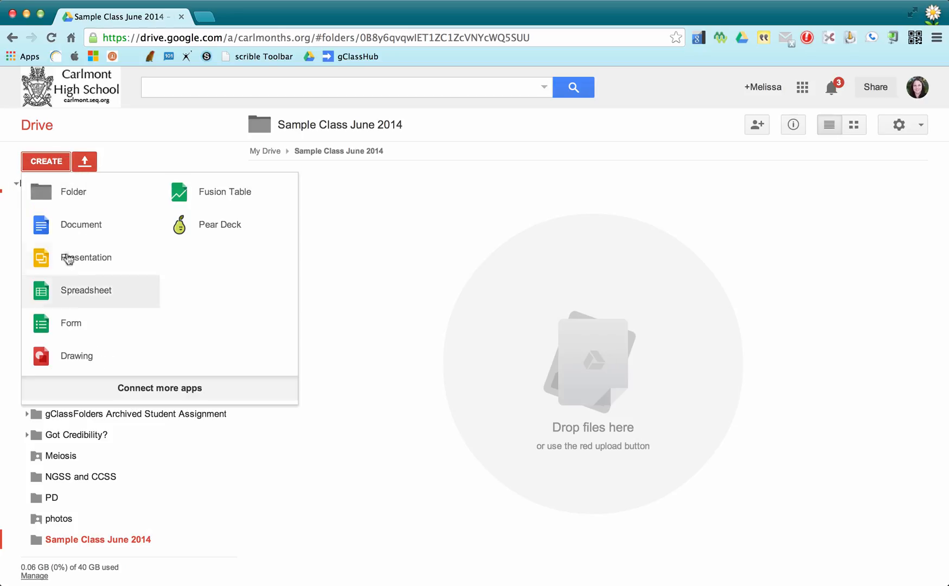
click(75, 299)
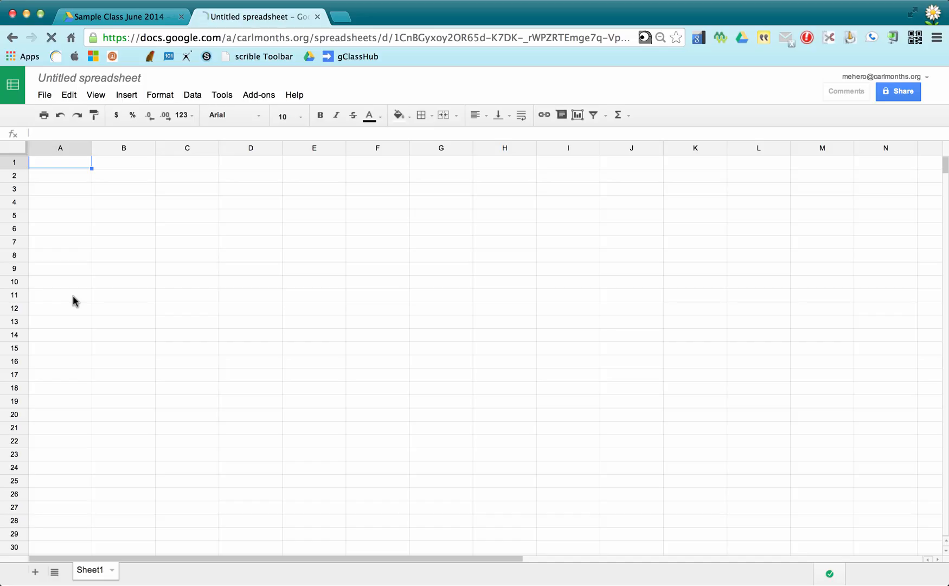
click(80, 79)
text(gC)
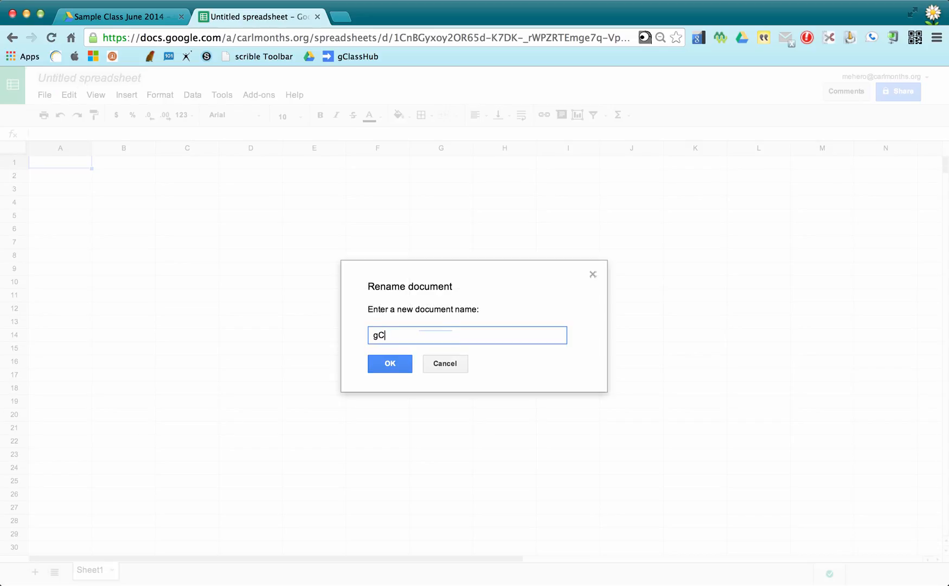
text(lassFolders June 10)
key(BackSpace)
key(BackSpace)
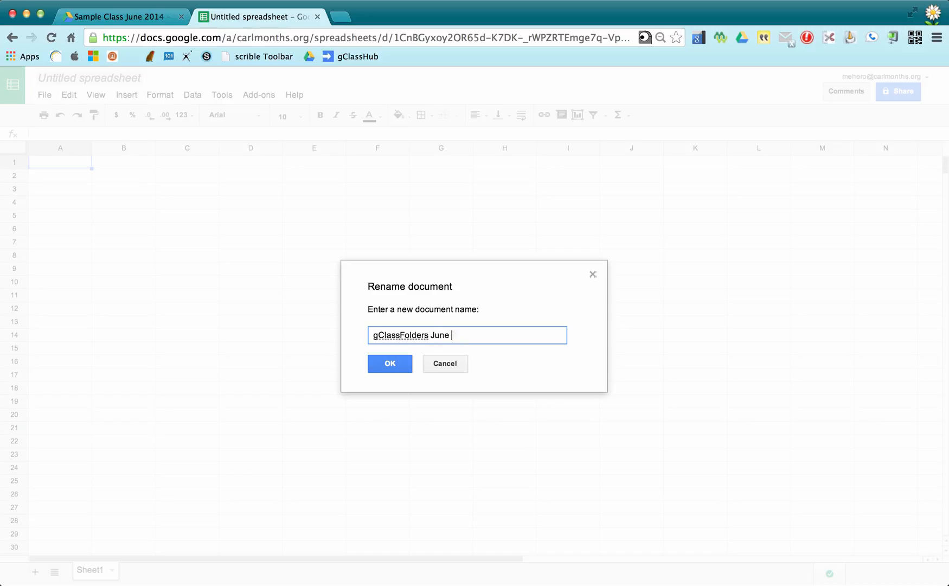
text(2014)
click(390, 363)
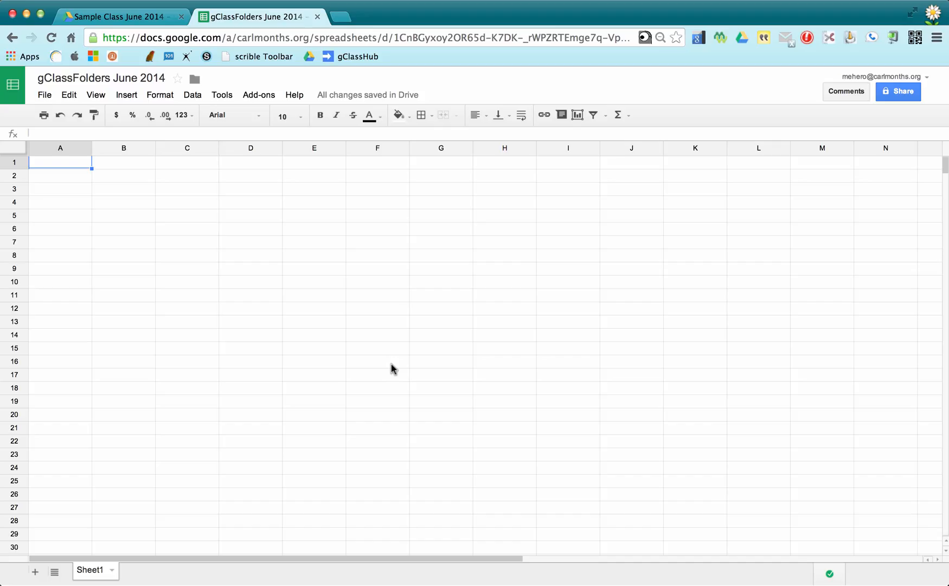
Find the free gClassFolders add-on, install it and accept its requested permissions.
click(261, 96)
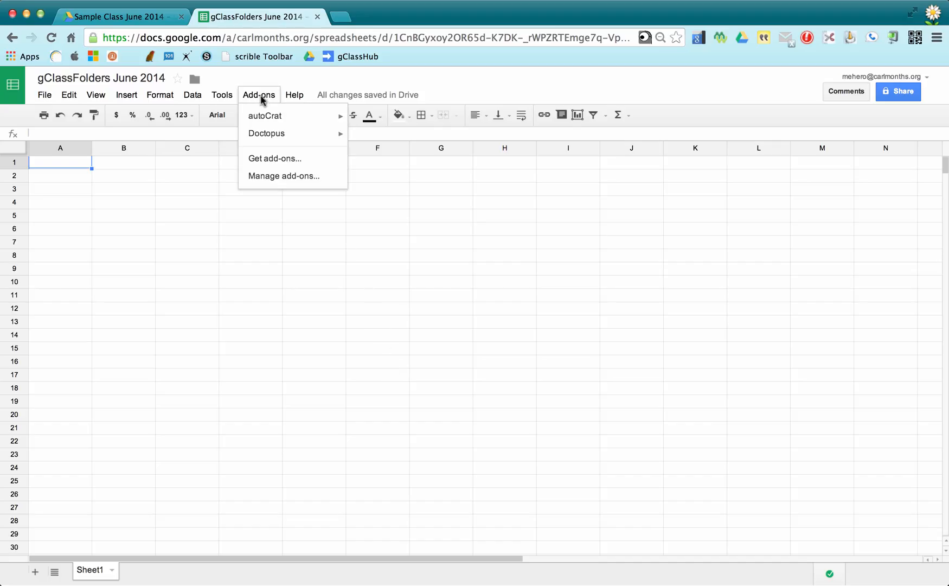
click(265, 159)
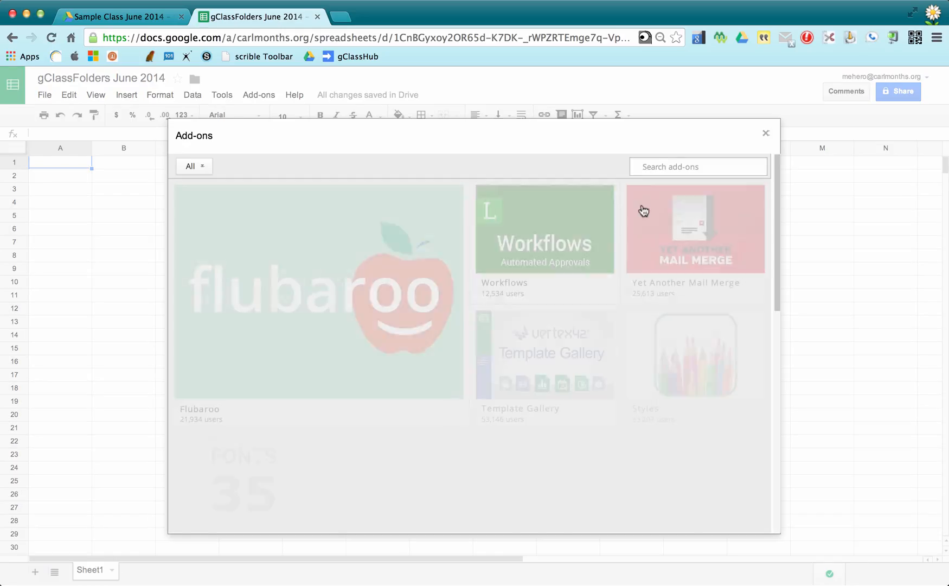
text(g)
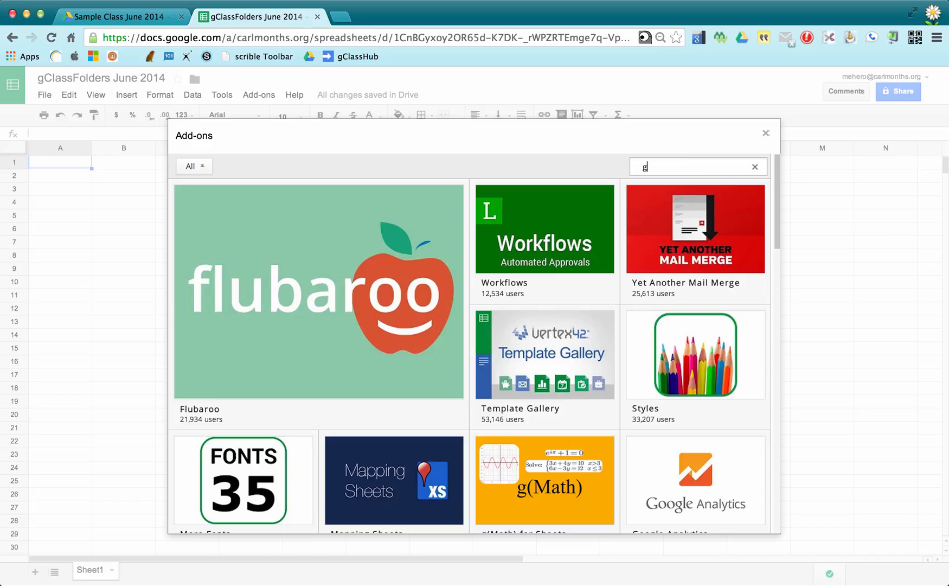
text(classfolders)
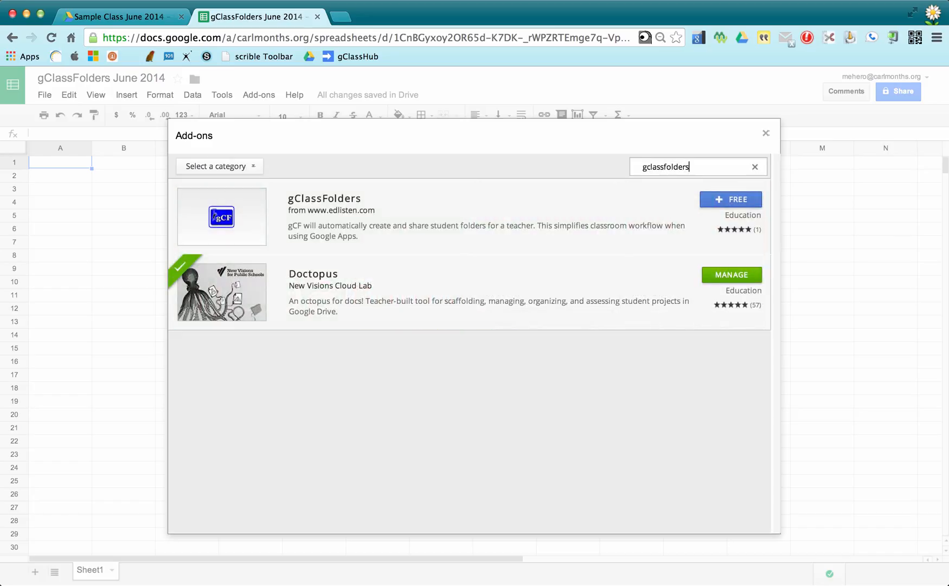
click(735, 200)
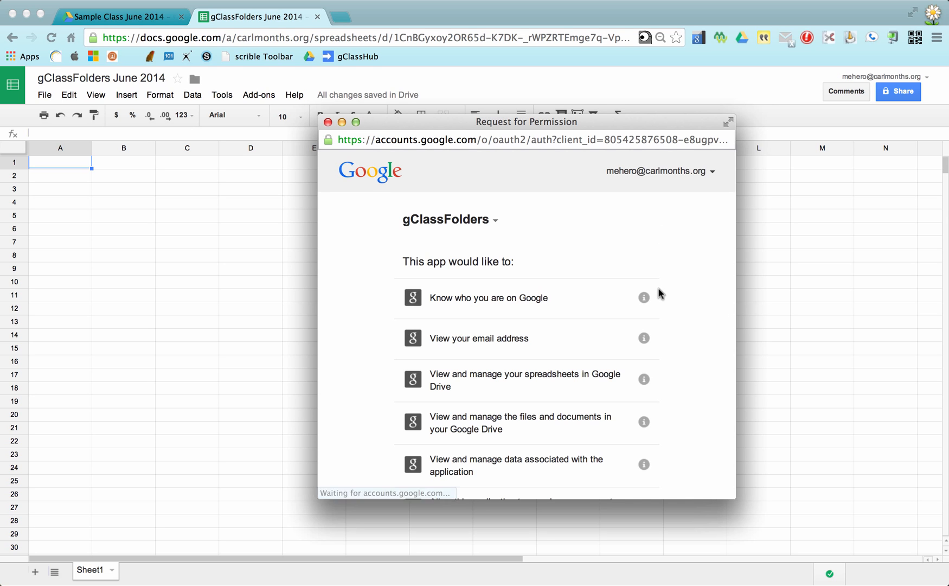
scroll(659, 293, down, 2)
scroll(659, 289, down, 4)
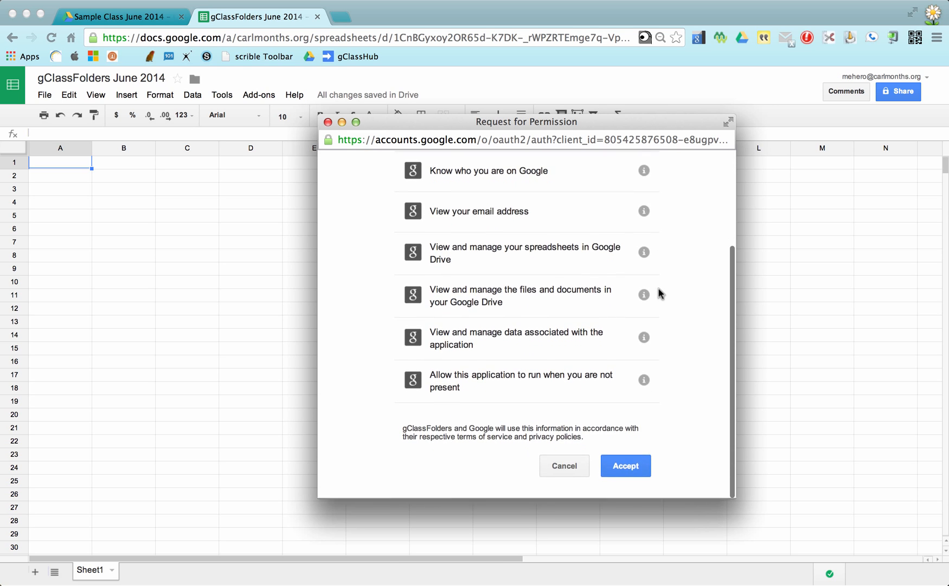
click(629, 464)
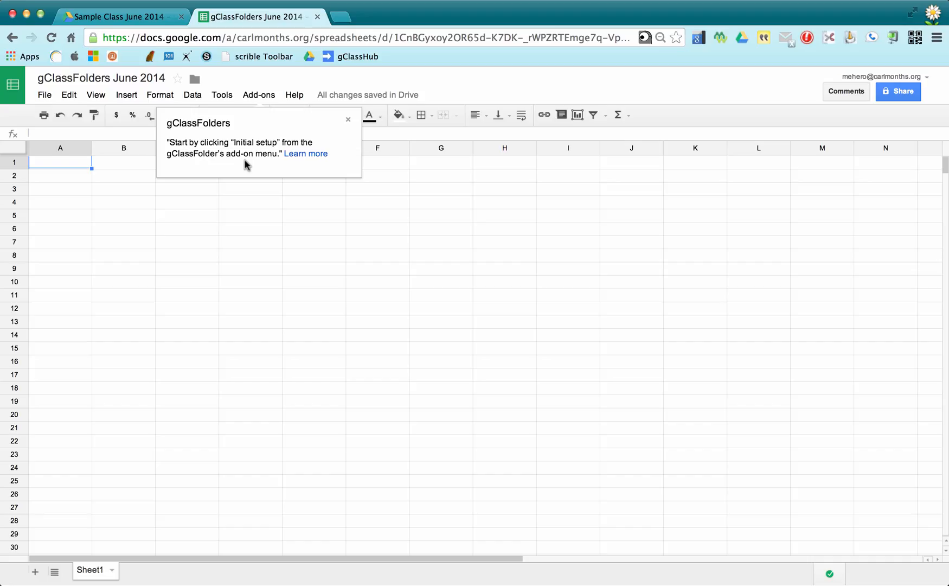
Run gClassFolders Initial Setup, dismiss the label error and save the default folder labels.
click(260, 98)
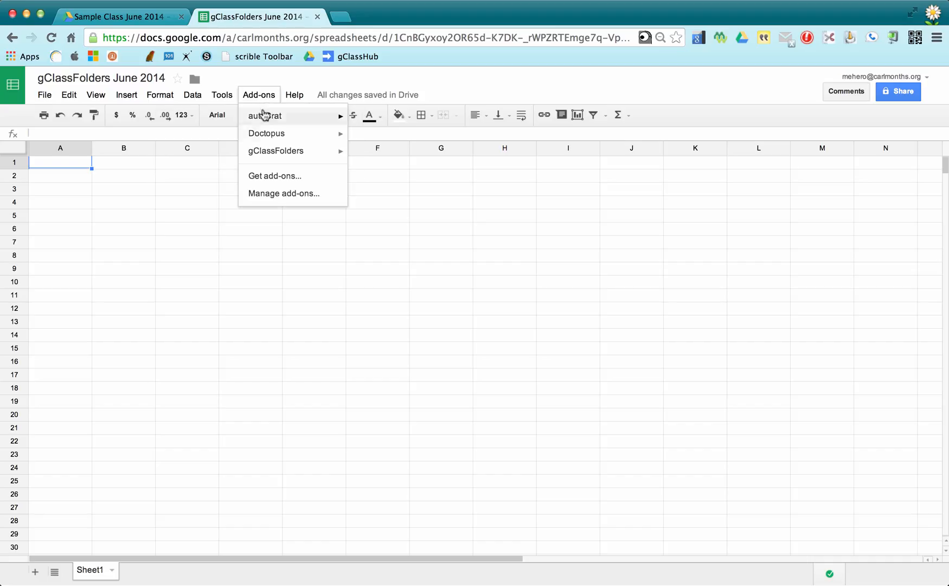
mouse_move(274, 155)
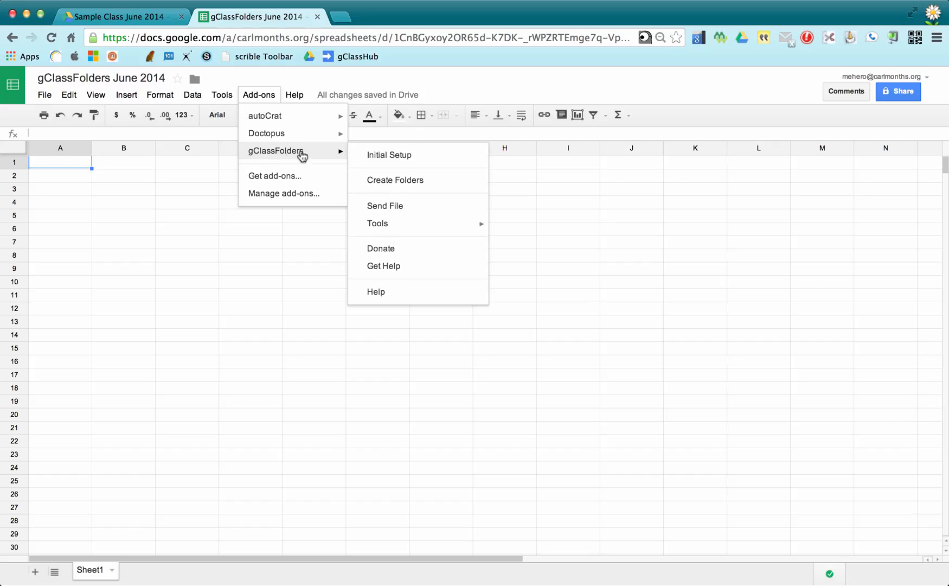
click(360, 156)
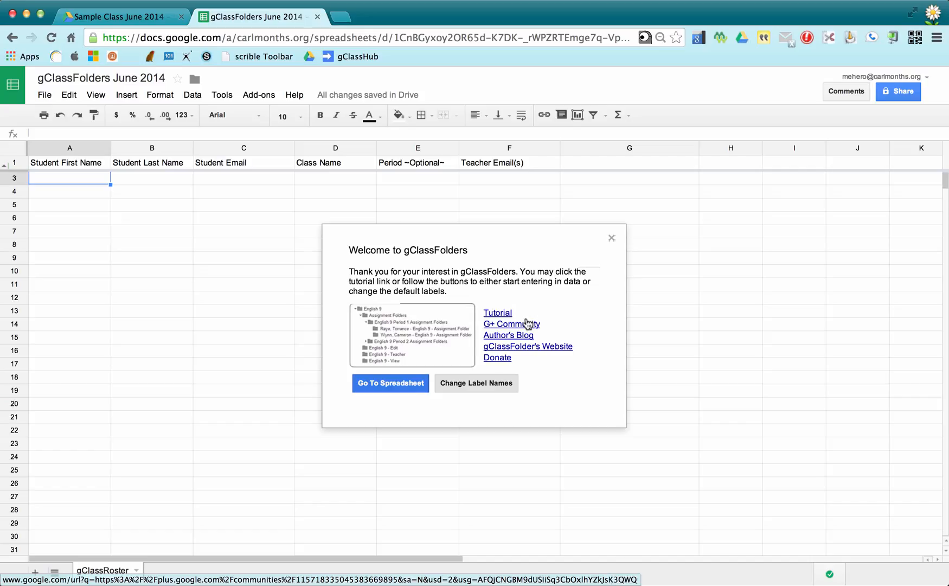
click(471, 384)
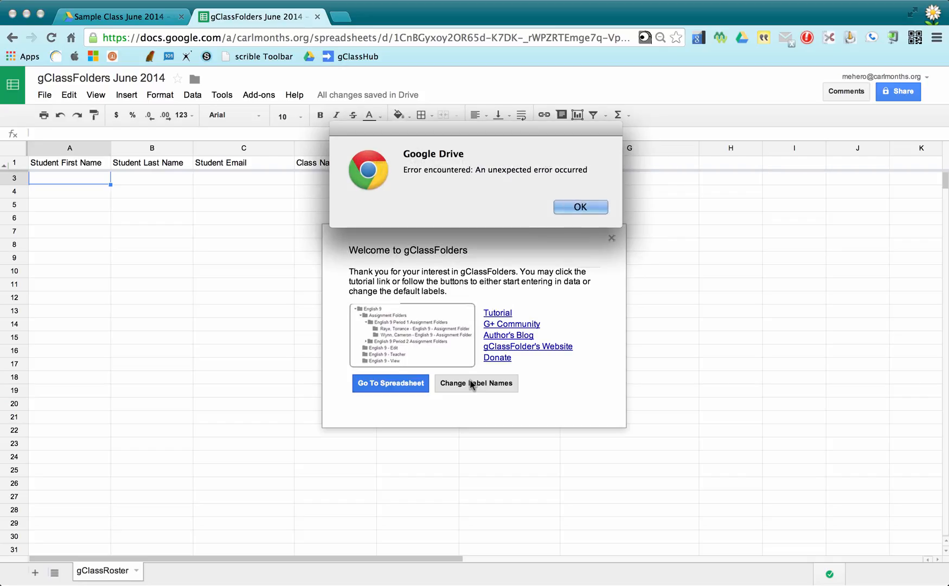
click(567, 213)
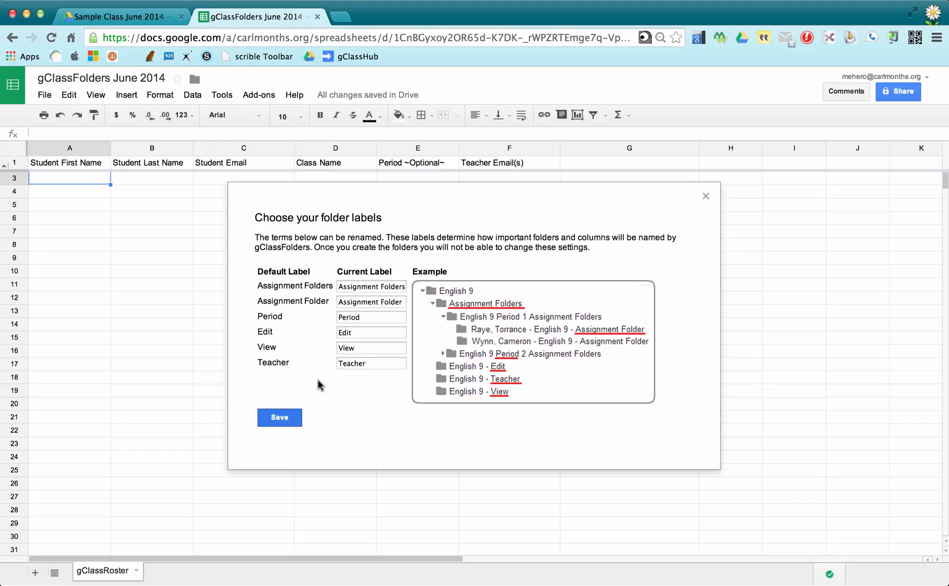
click(280, 417)
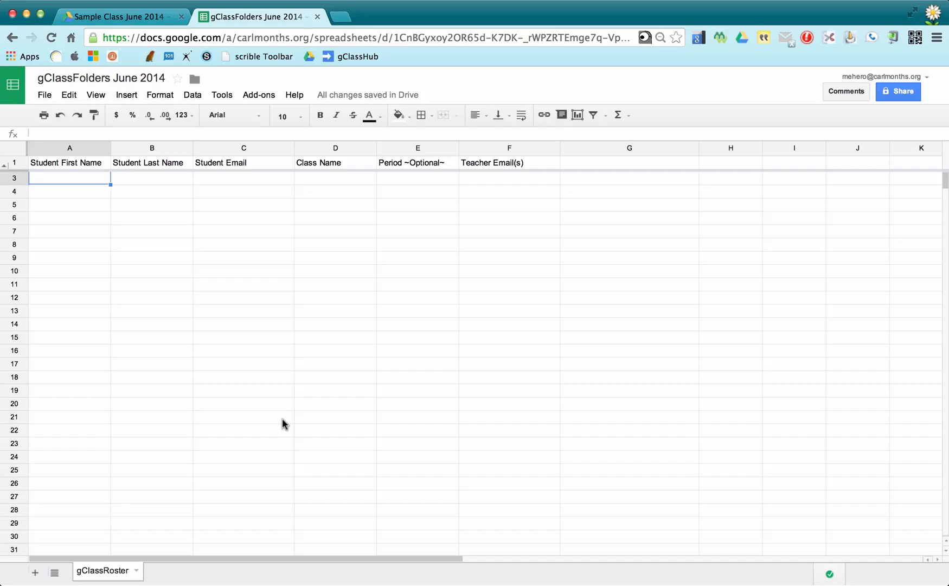
Start entering the three students' rows under the gClassRoster headers.
click(301, 417)
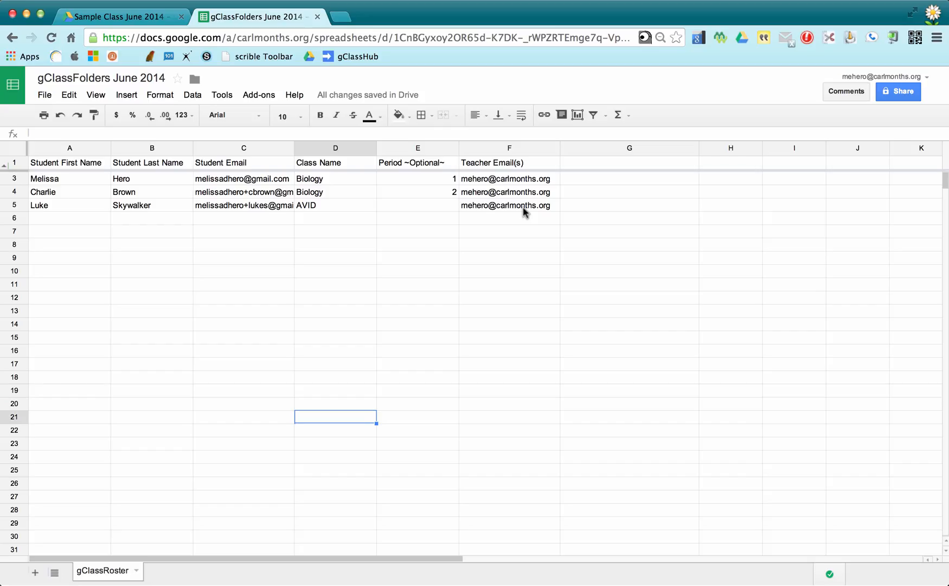
Run gClassFolders Create Folders on the roster and dismiss the completion summary.
click(273, 95)
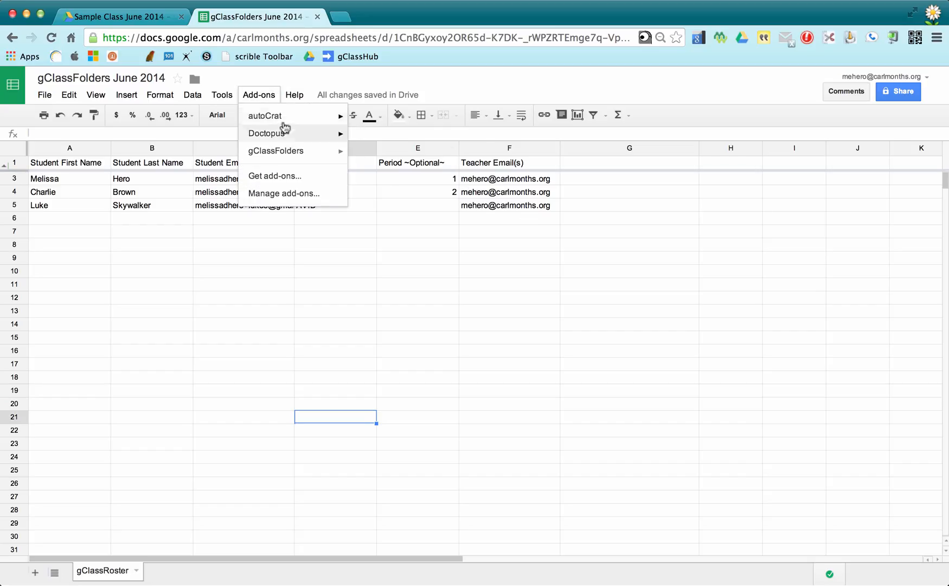
mouse_move(296, 156)
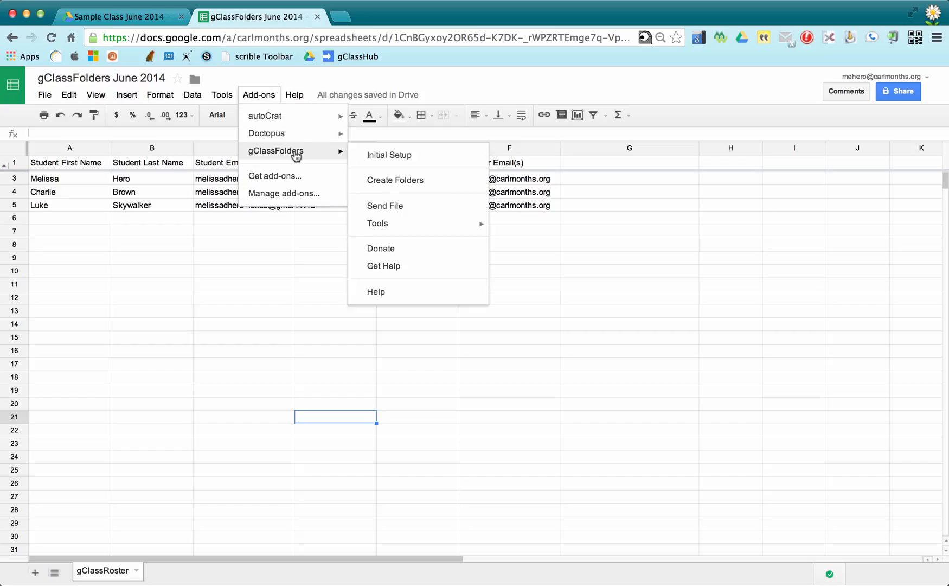
click(398, 183)
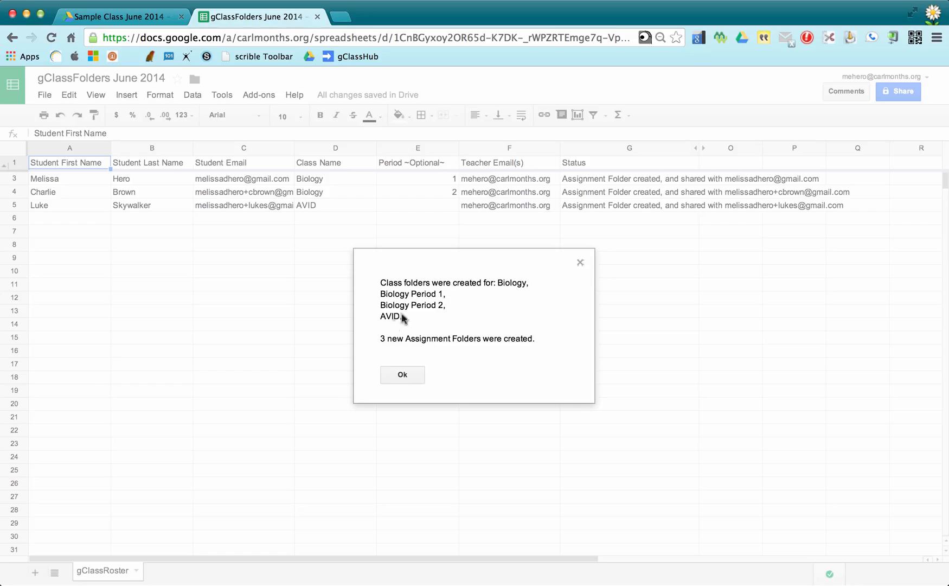
click(401, 374)
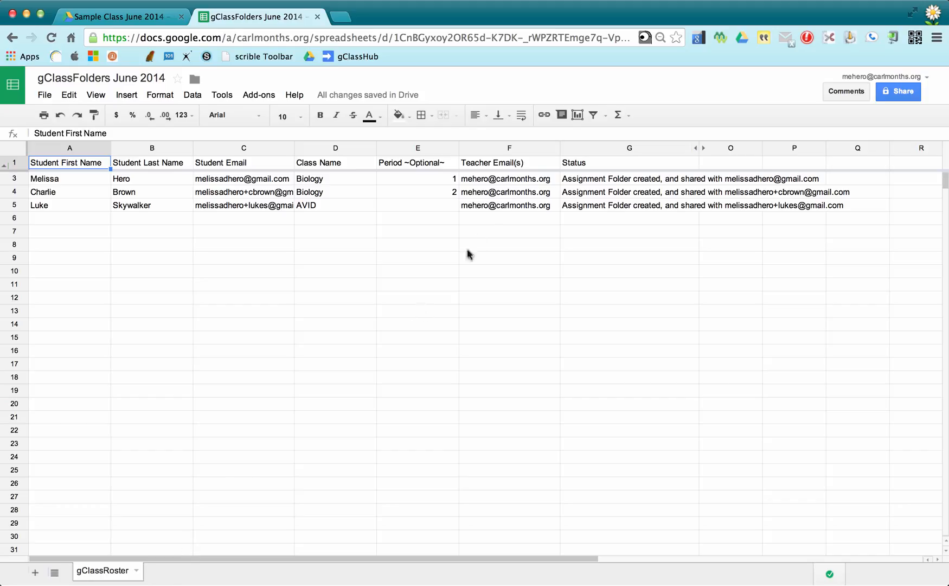
Expand the new AVID class folder in Drive's tree to show its four subfolders.
click(136, 17)
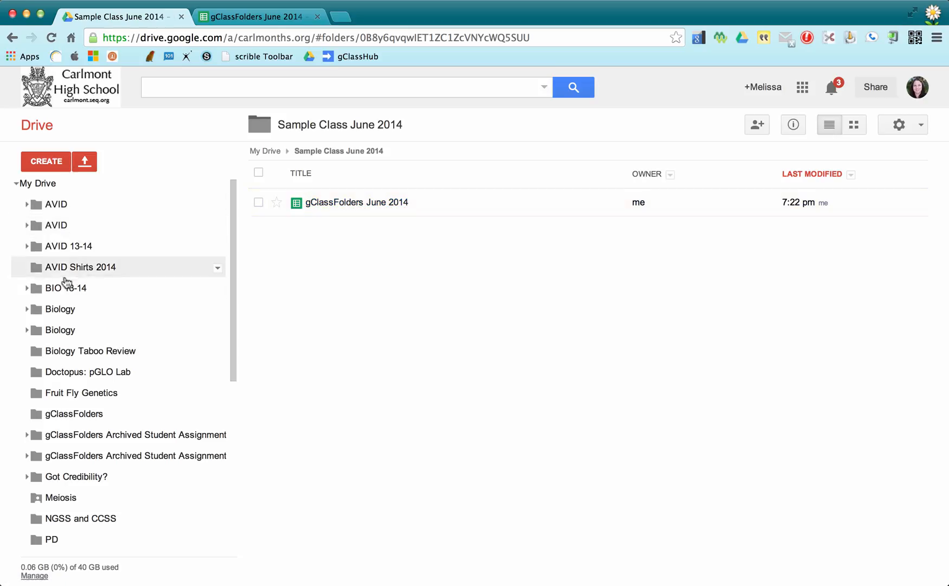
click(63, 207)
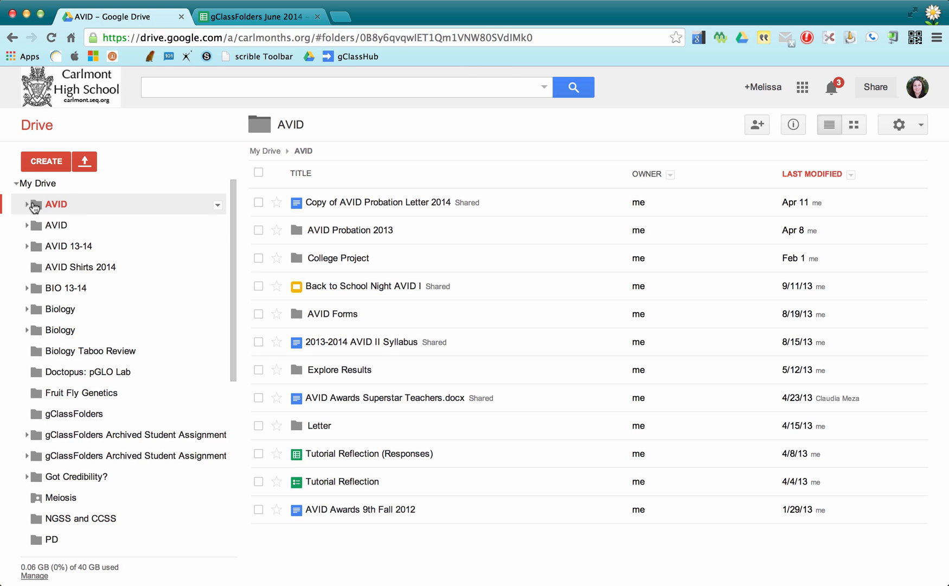
click(26, 205)
click(25, 205)
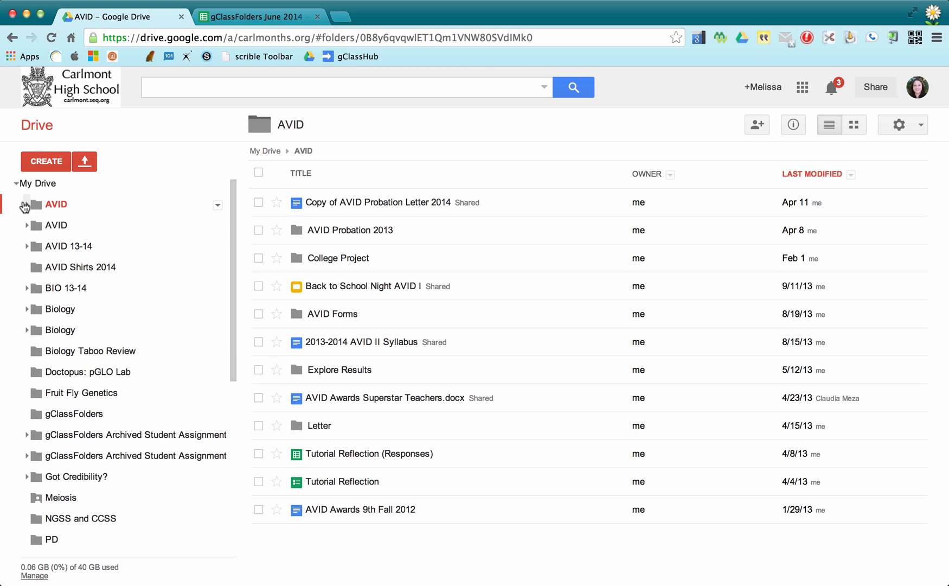
click(27, 225)
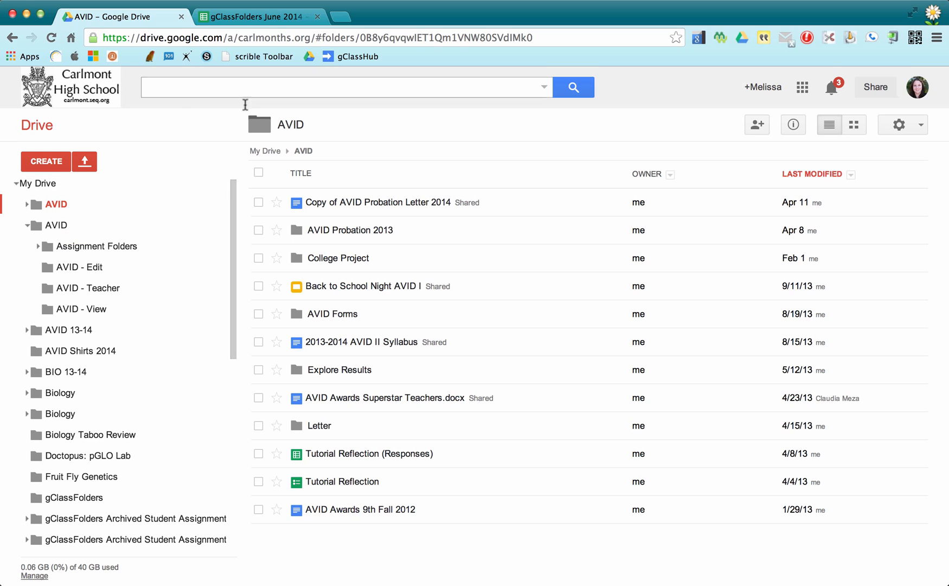
click(258, 20)
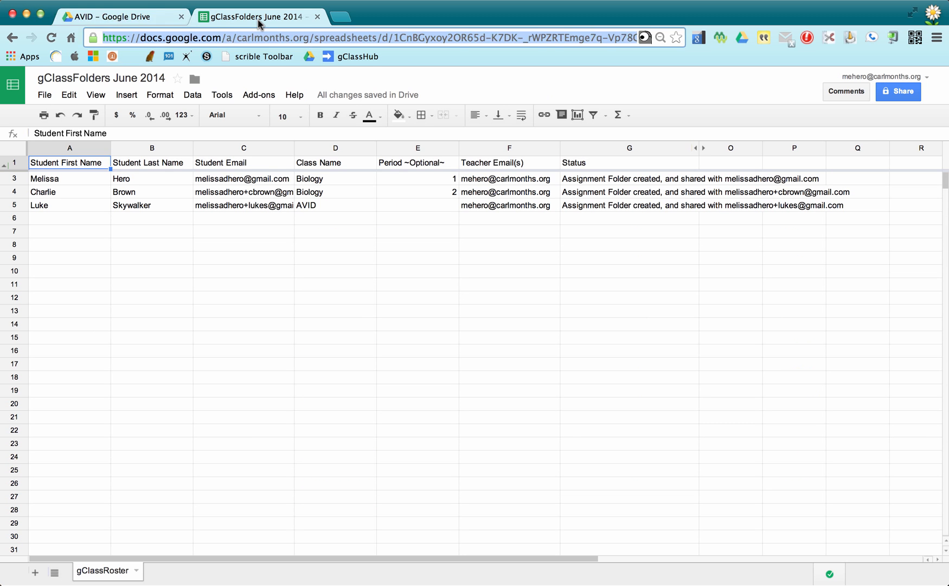
Append '14-15' to the class names in D3–D5, making Biology 14-15 and AVID 14-15.
click(329, 182)
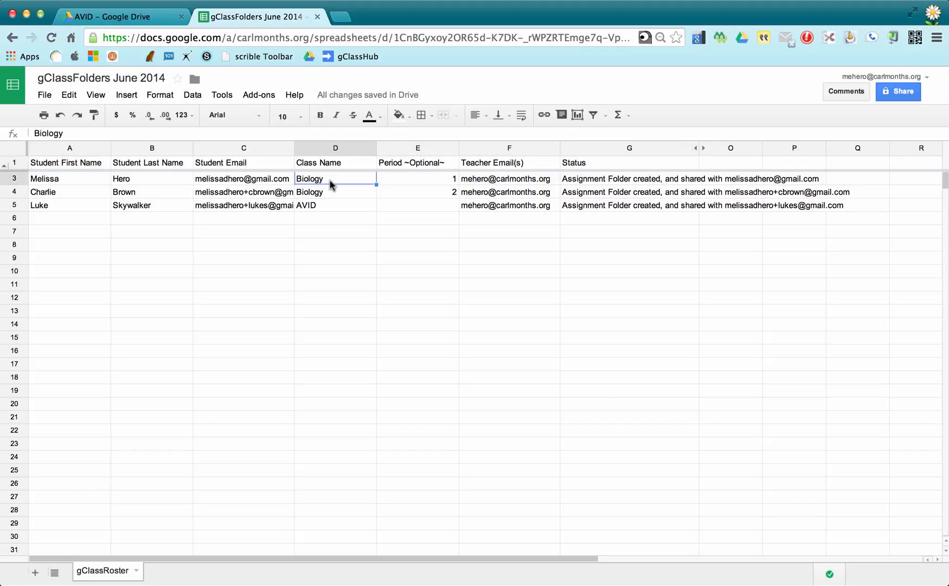
double_click(330, 181)
text(14)
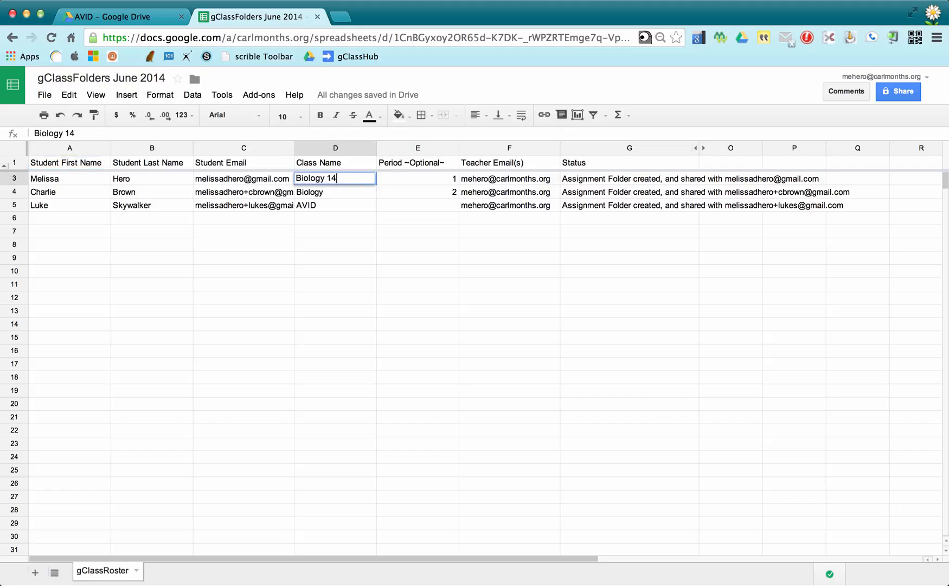
text(-15)
click(338, 198)
double_click(338, 198)
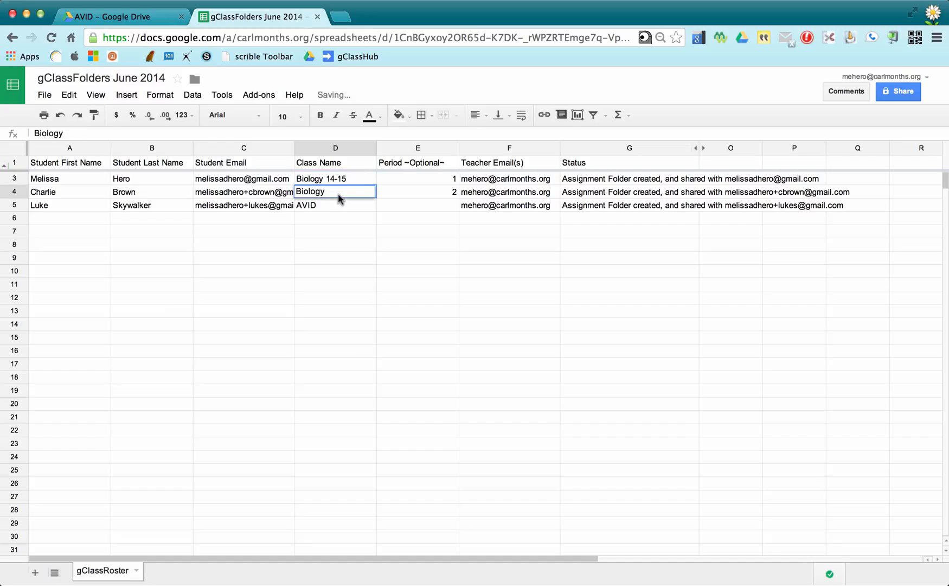
text(14-15)
click(339, 217)
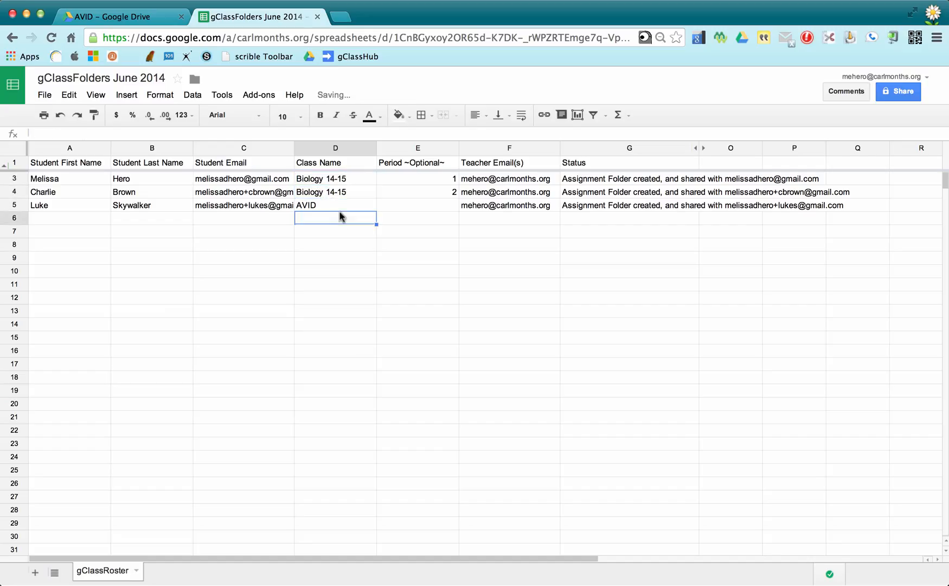
double_click(337, 207)
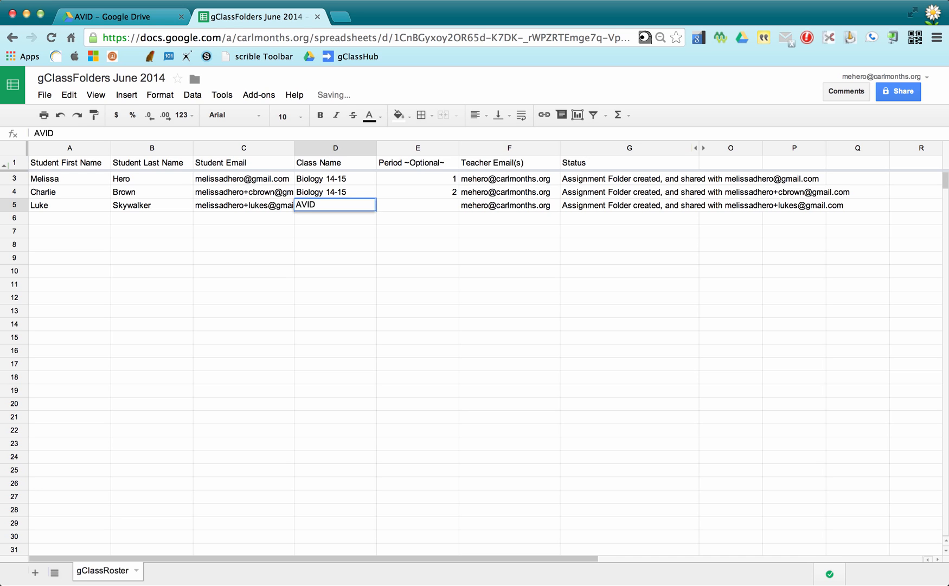
text(14-15)
click(336, 263)
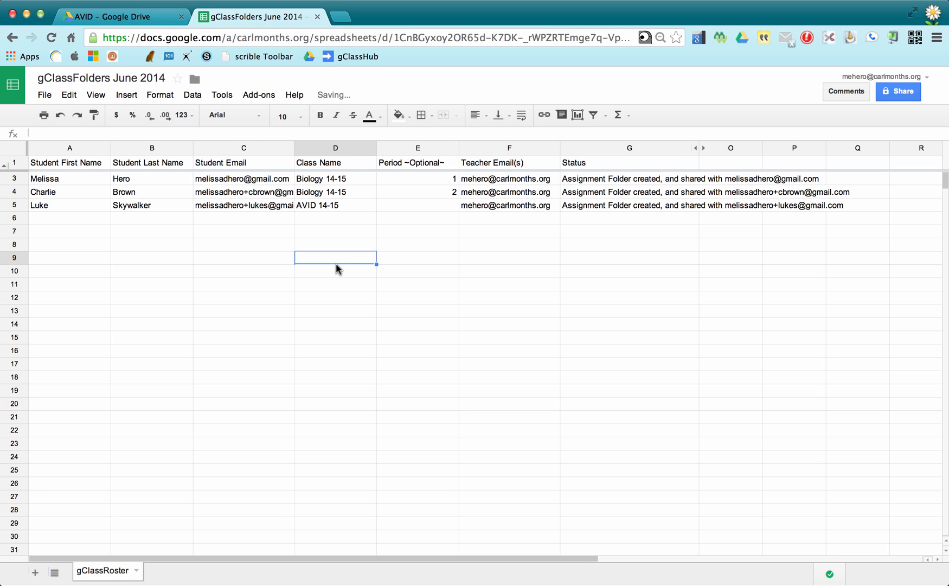
click(131, 21)
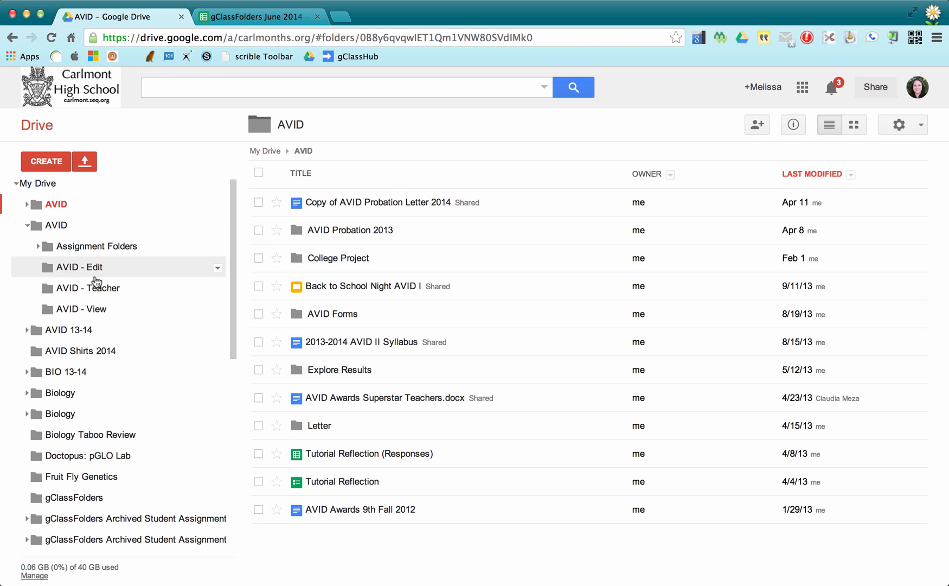
Open the AVID folder in Drive, then its Assignment Folders subfolder.
click(56, 227)
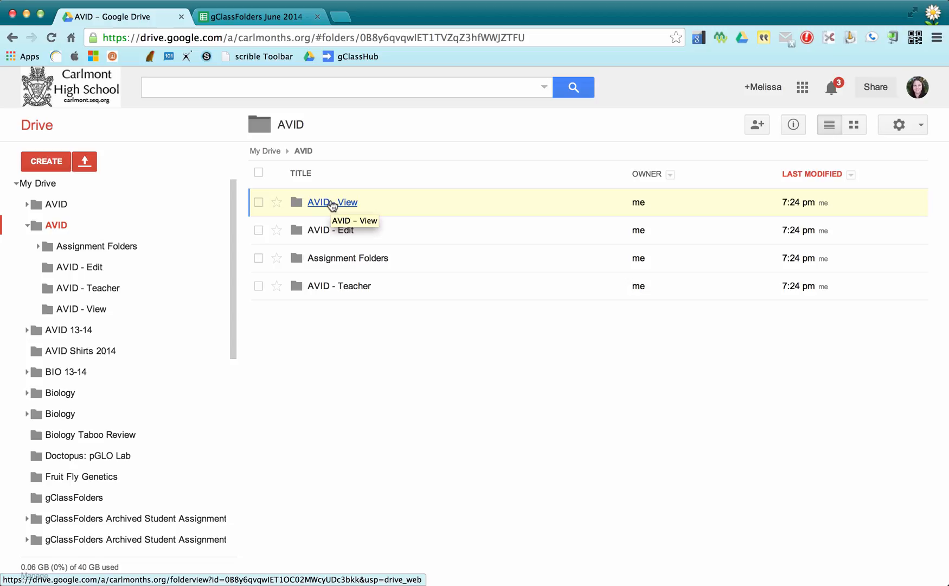
click(325, 233)
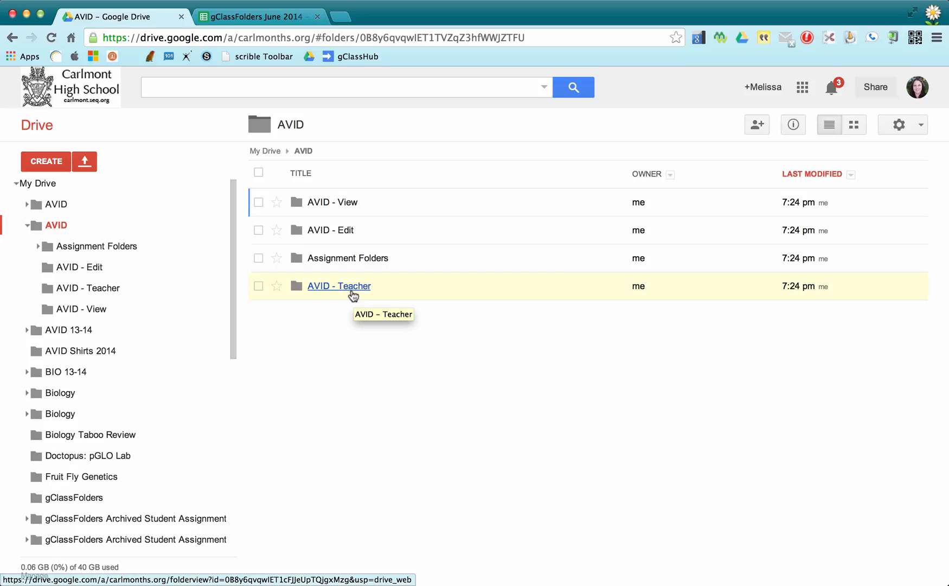
click(351, 259)
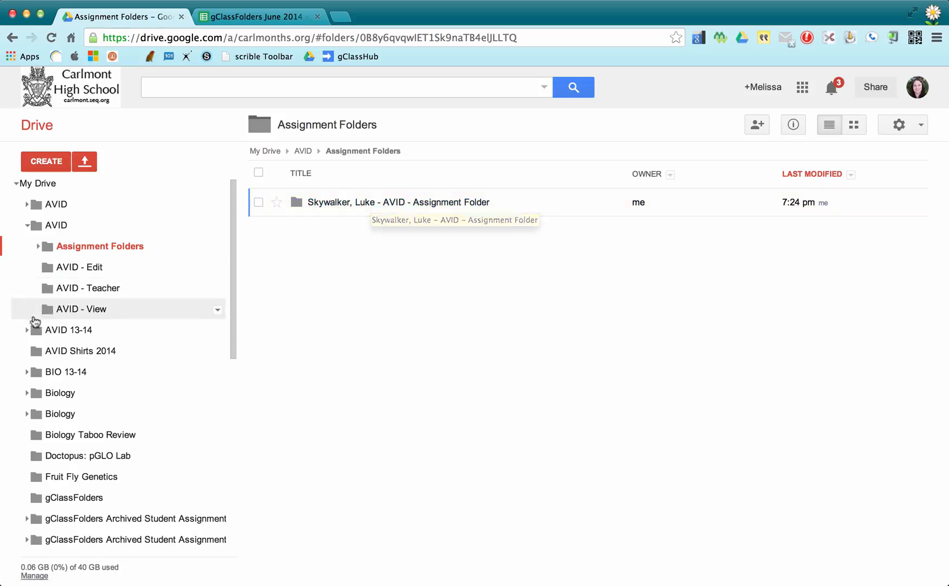
Expand AVID 13-14 and open its Assignment Folders and Period 2 Assignment Folders.
click(42, 330)
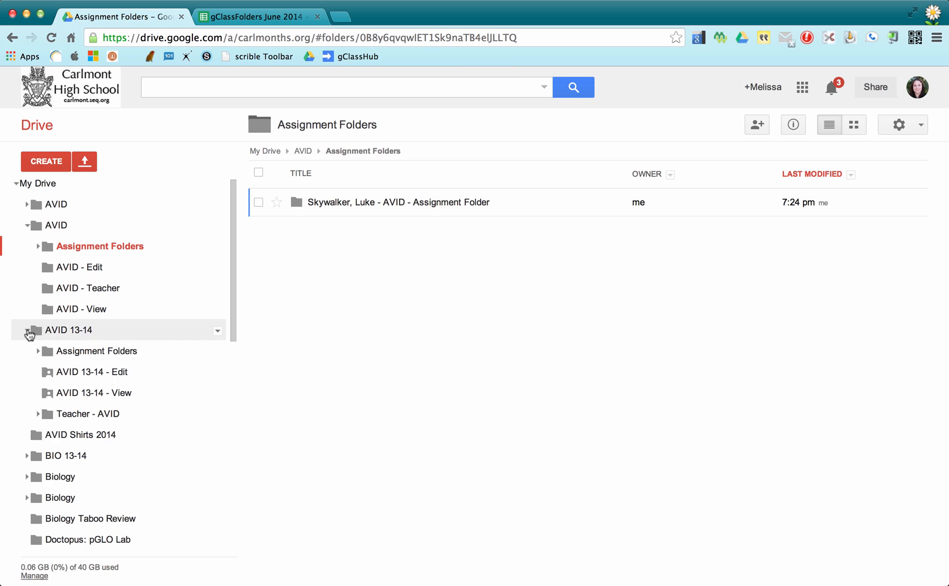
click(84, 356)
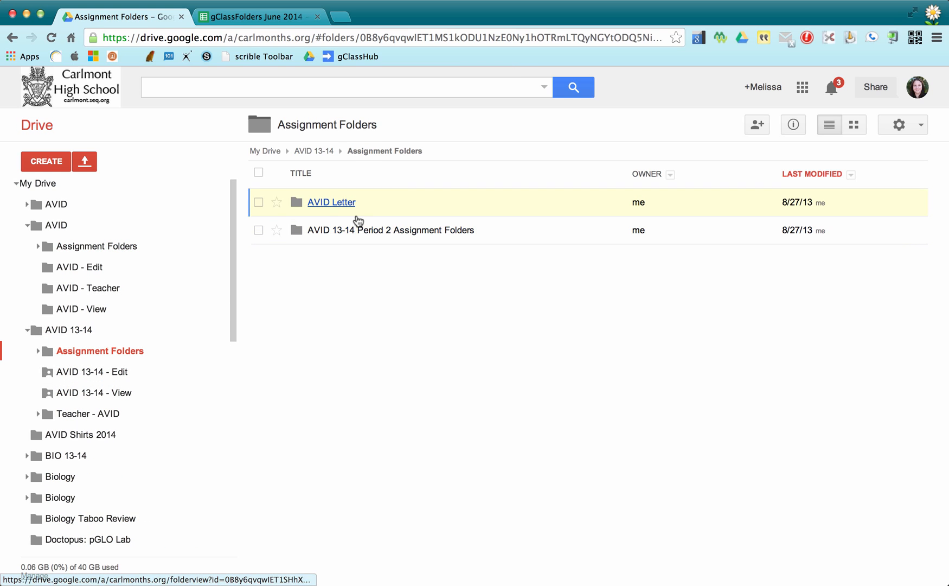
click(334, 232)
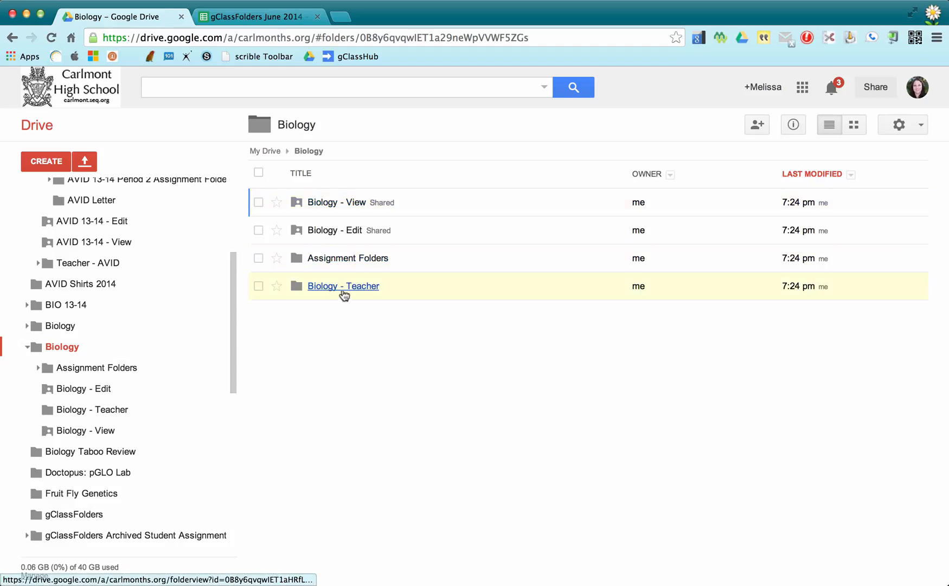
Open Biology's Assignment Folders and its Period 1 folder, then return to the roster.
click(333, 262)
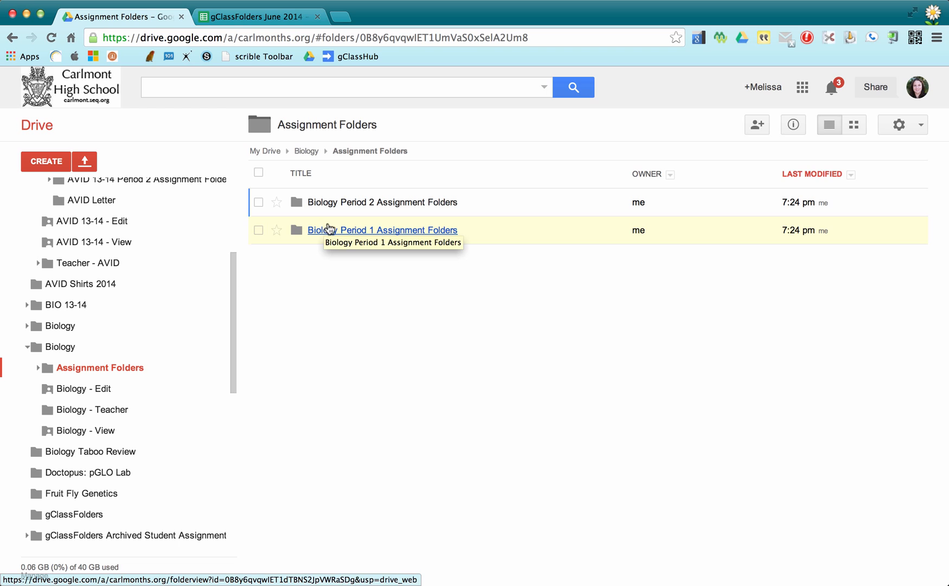
click(328, 230)
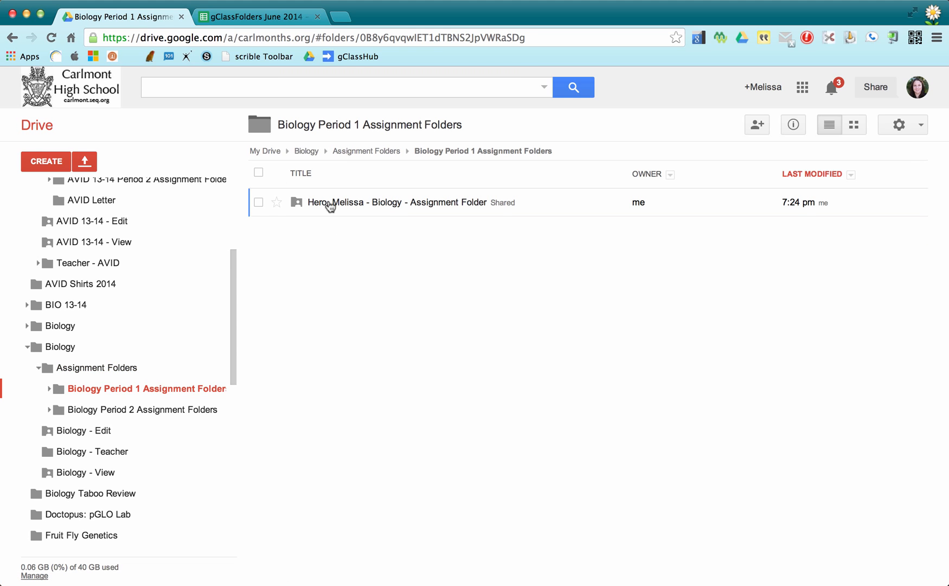
click(260, 18)
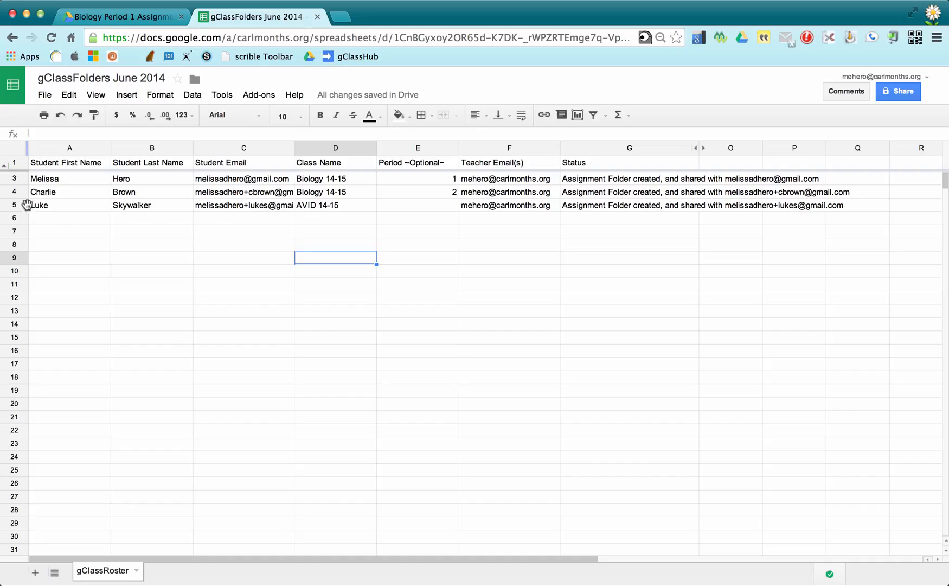
click(20, 206)
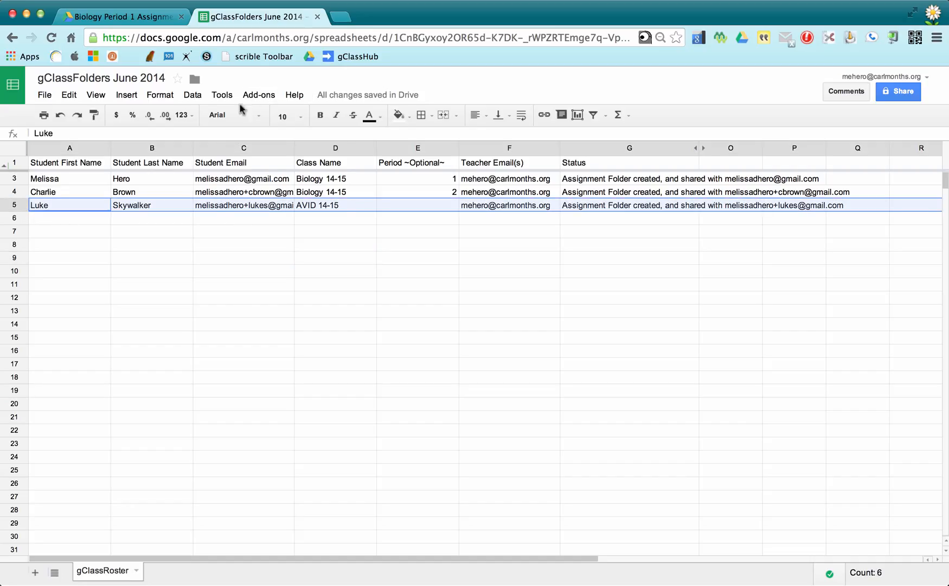
click(260, 96)
mouse_move(279, 150)
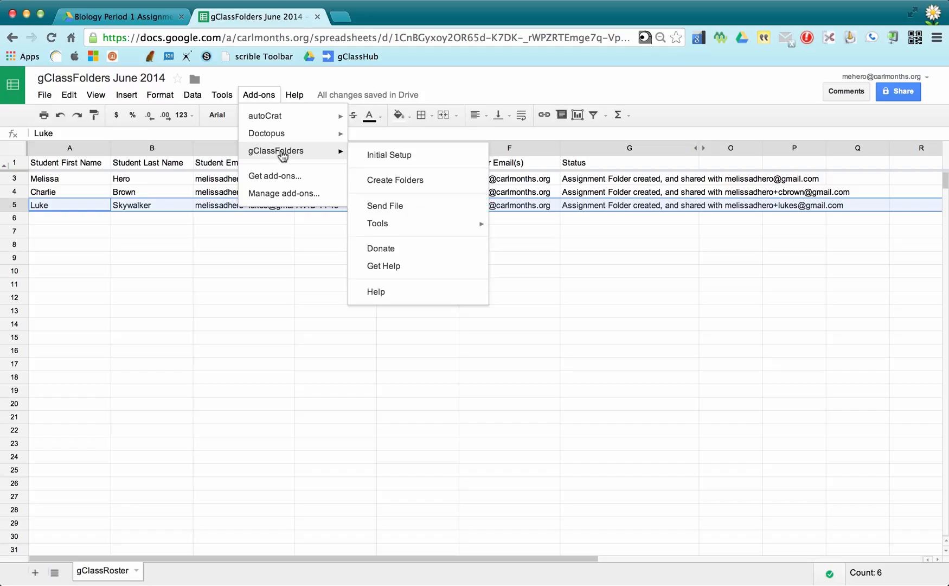
mouse_move(418, 229)
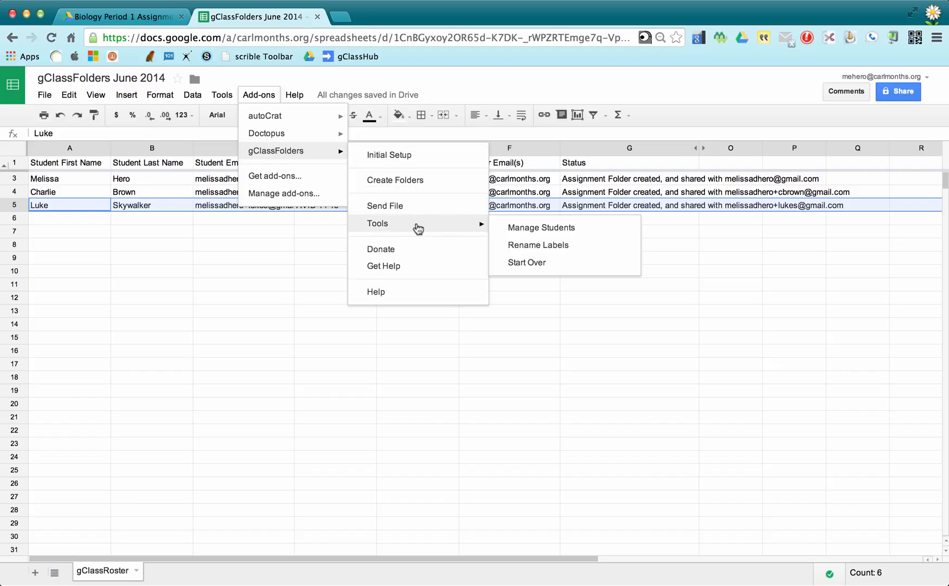
click(511, 232)
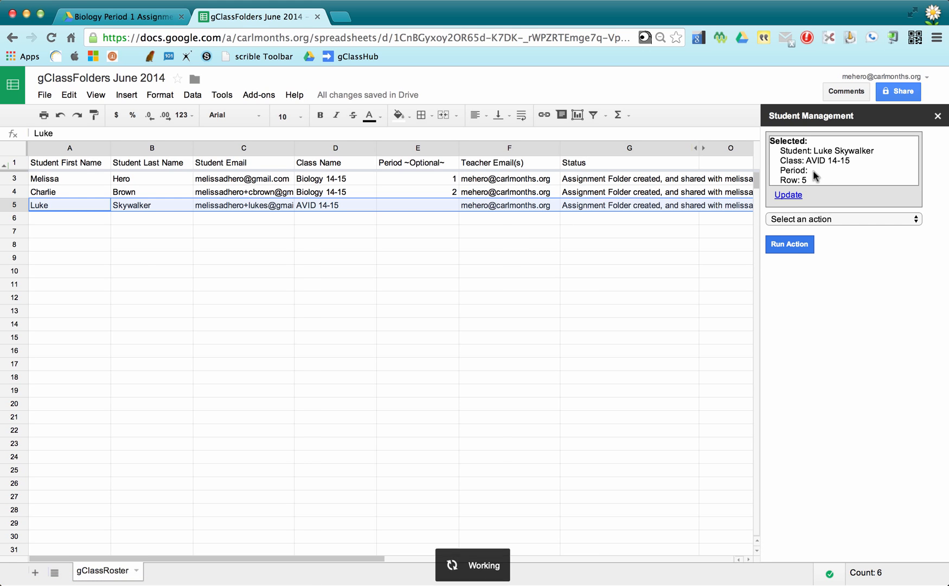
click(799, 218)
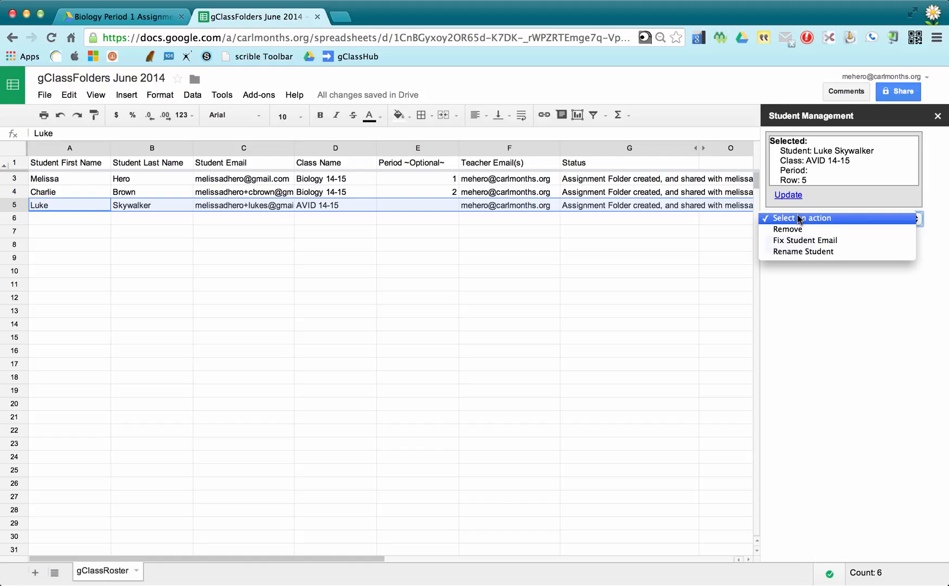
click(341, 238)
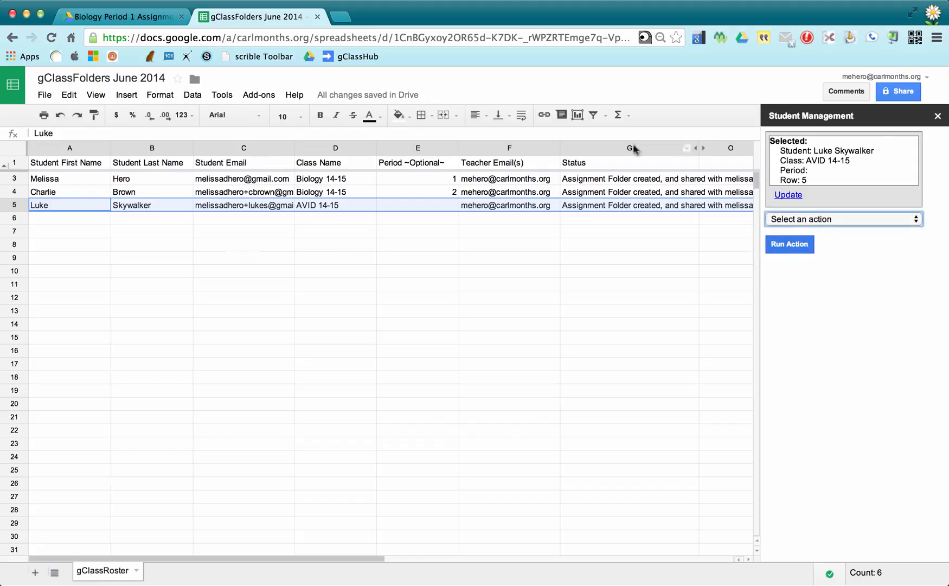
click(937, 115)
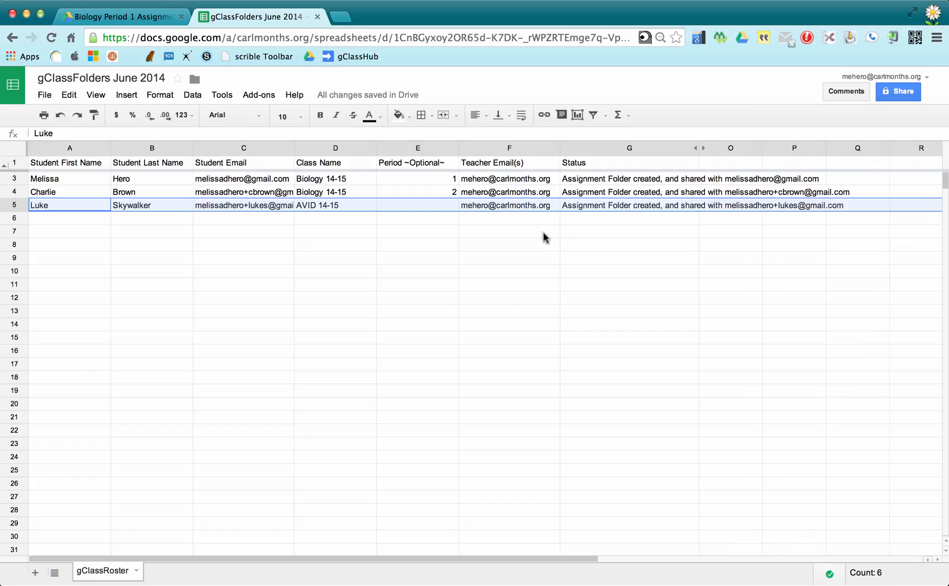
click(90, 219)
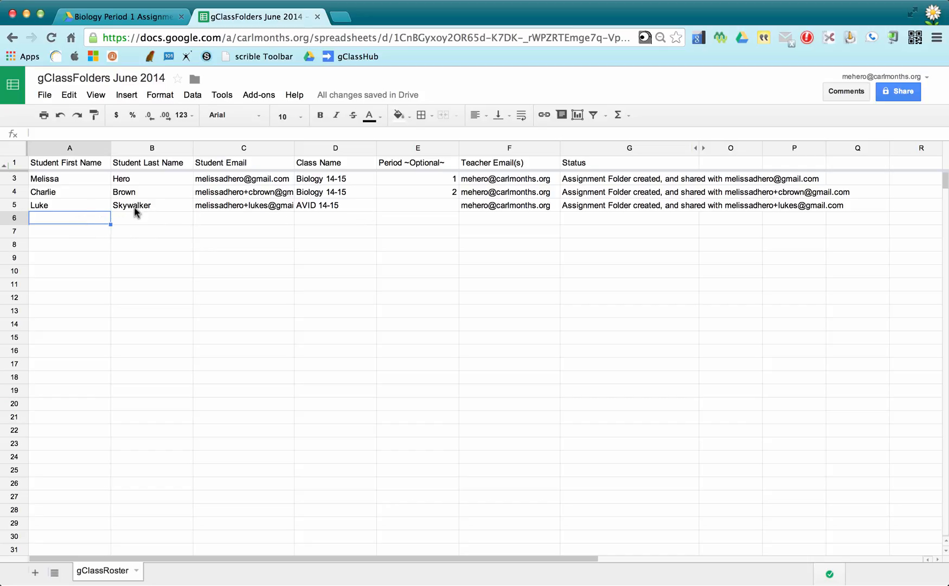
Enter first name New and last name Student in row 6, removing the stray 'Last Name' text.
text(New)
key(Tab)
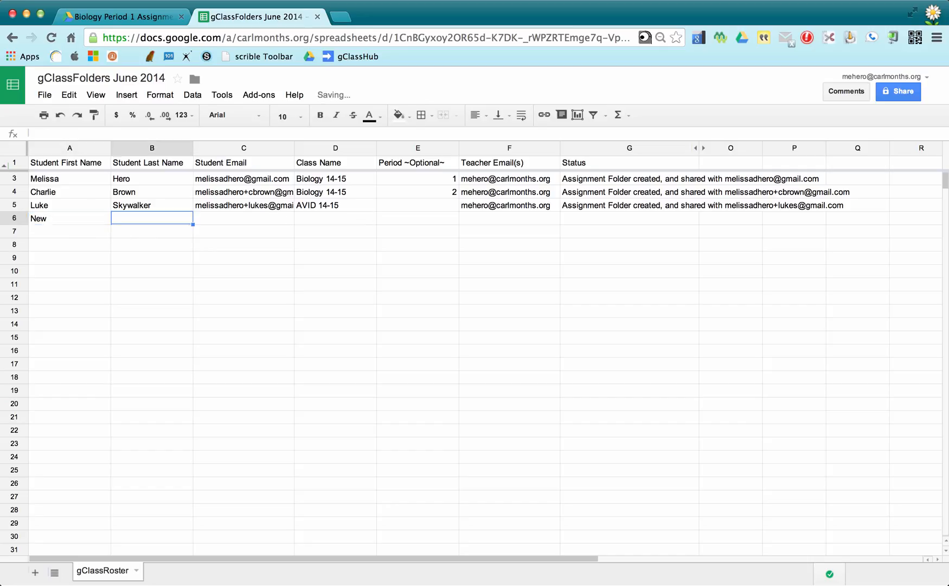
text(Student)
key(Tab)
text(m)
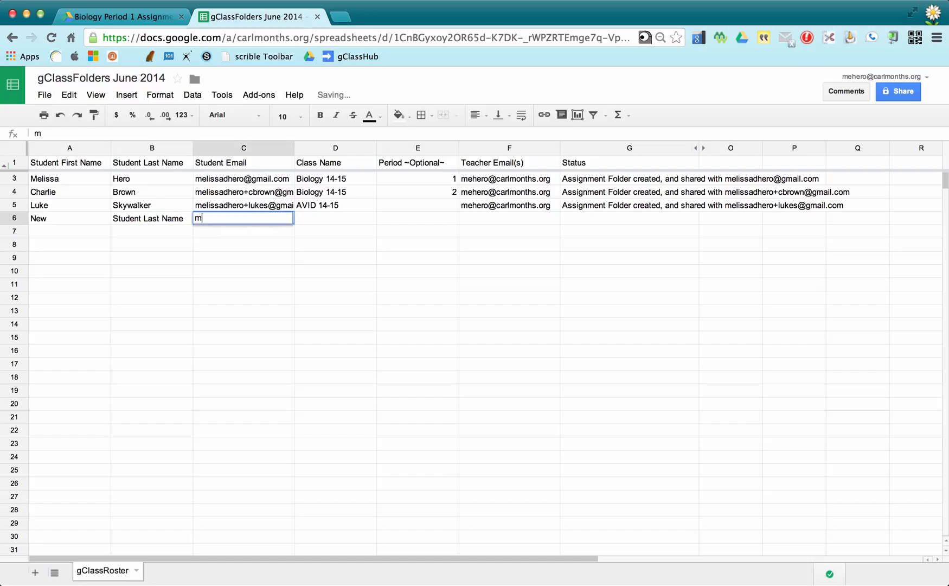
click(144, 218)
double_click(144, 218)
drag(142, 218, 198, 217)
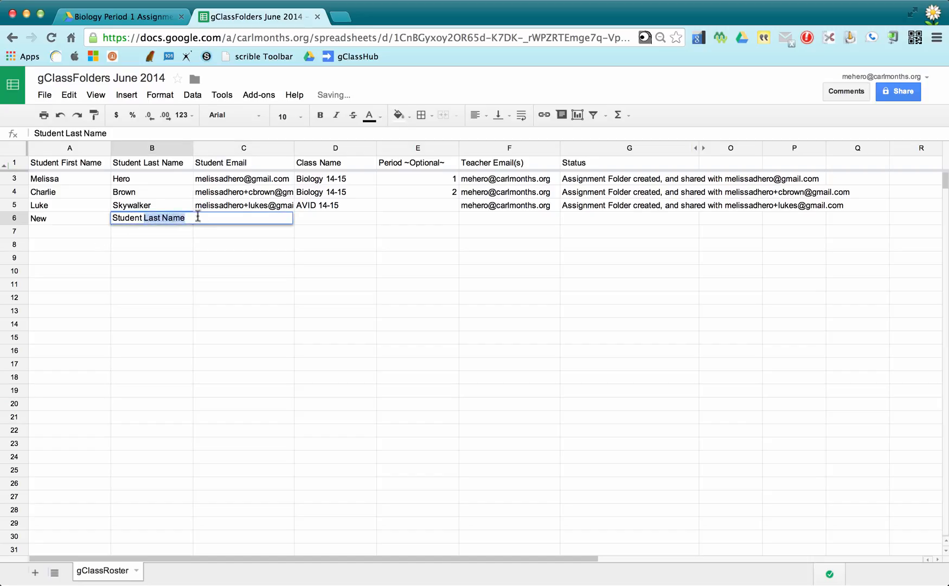
key(BackSpace)
click(229, 245)
Fill in the student's e-mail, class Biology 14-15, period 1 and the teacher's e-mail.
click(229, 220)
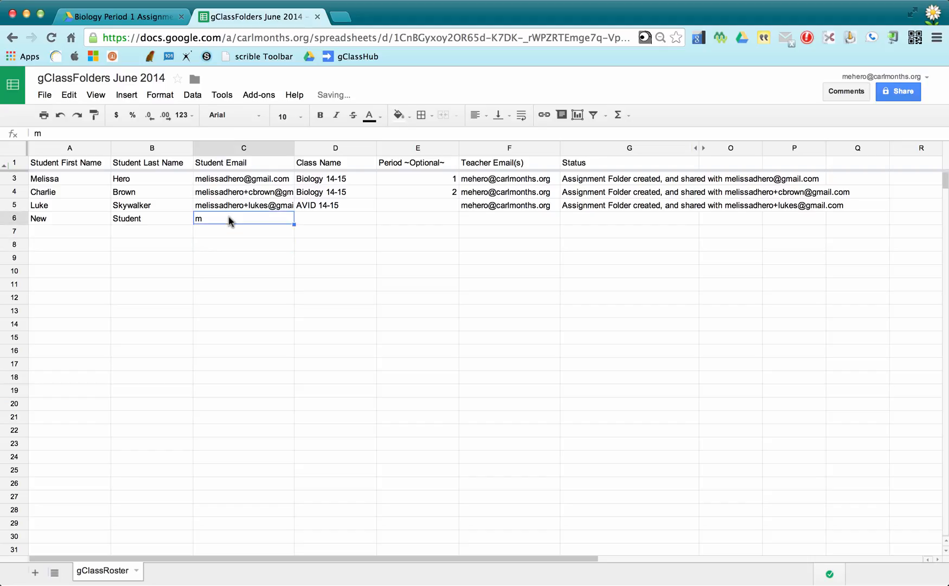
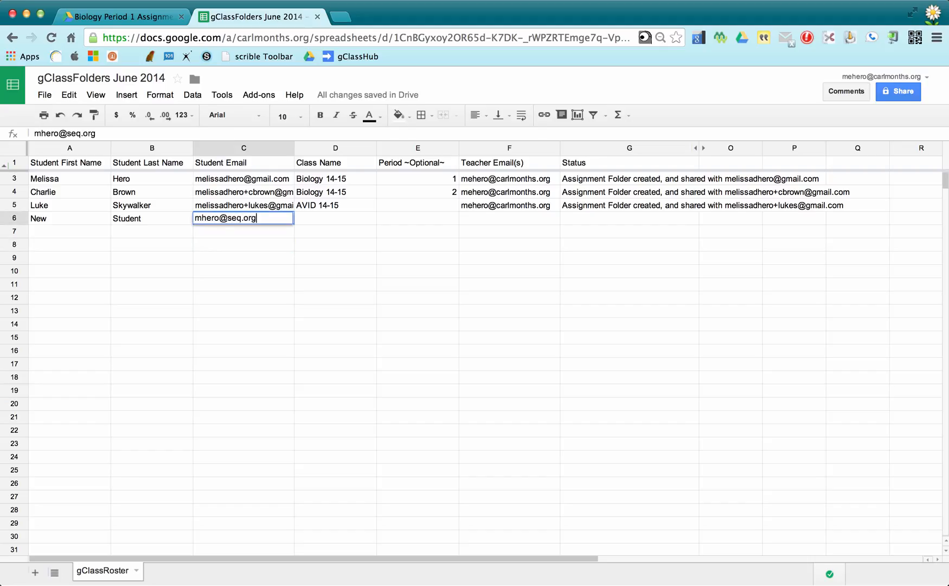
key(Tab)
text(Bi)
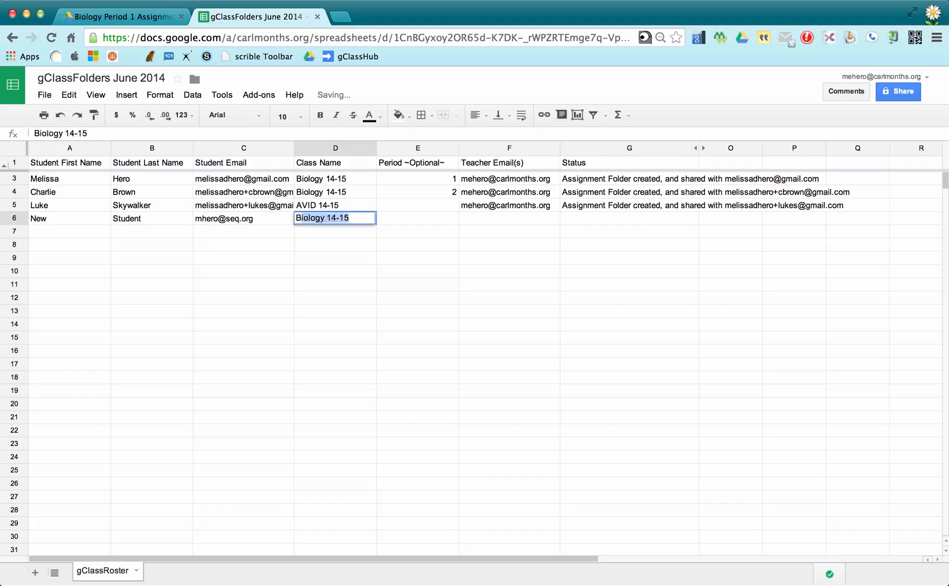
key(Tab)
text(1)
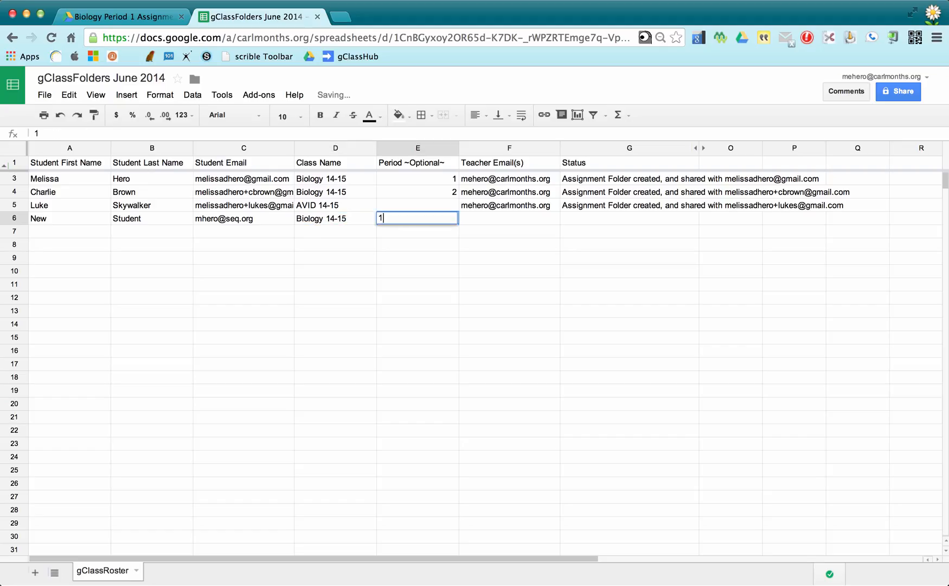
key(Tab)
text(m)
key(Tab)
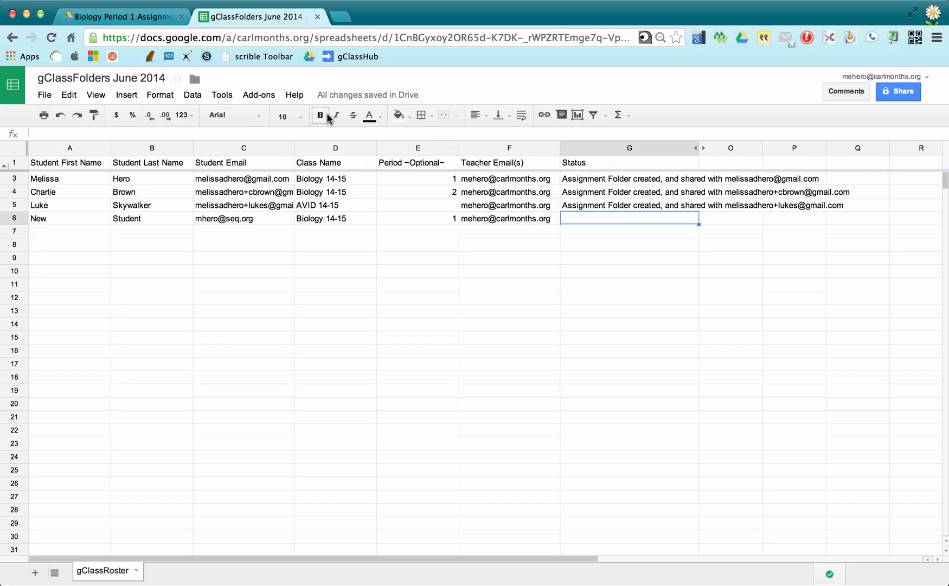
click(263, 98)
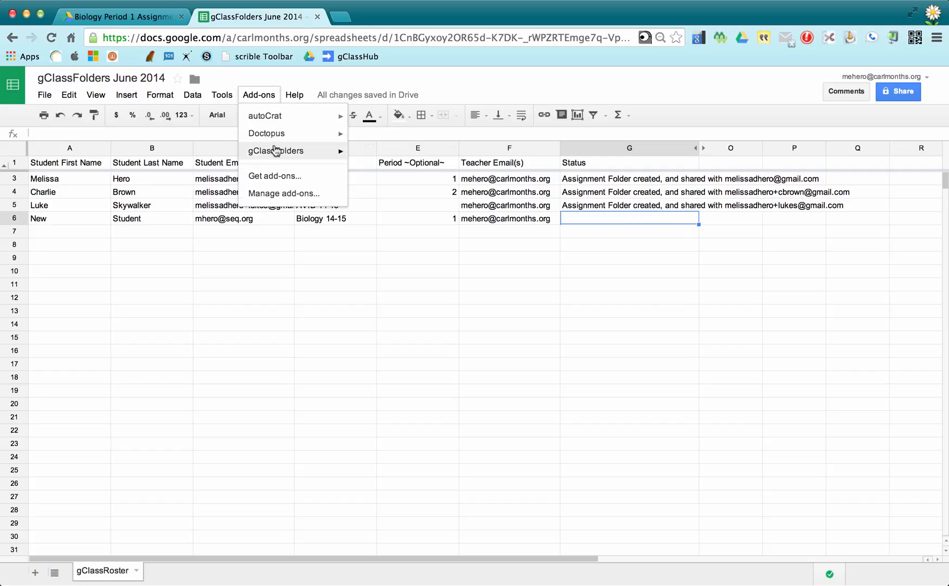
mouse_move(276, 151)
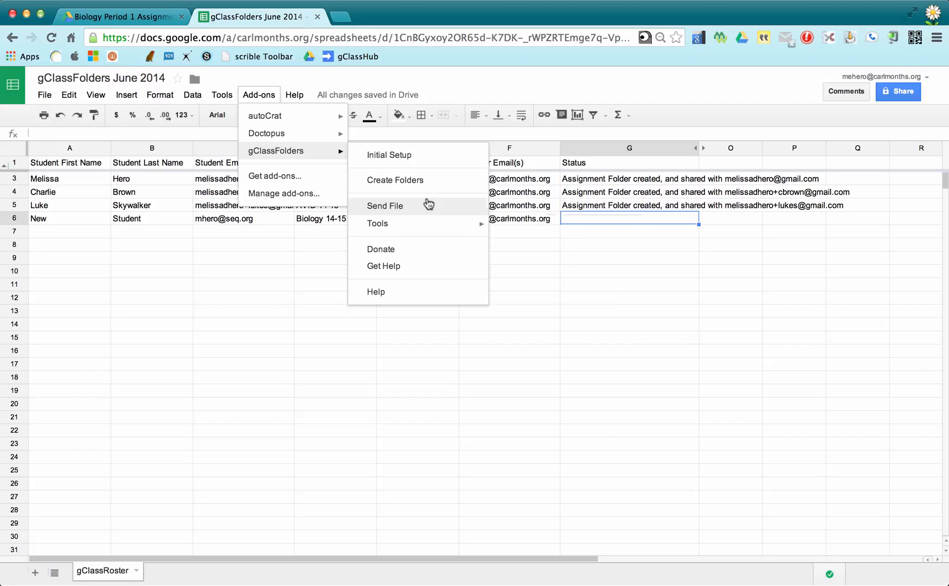
click(322, 349)
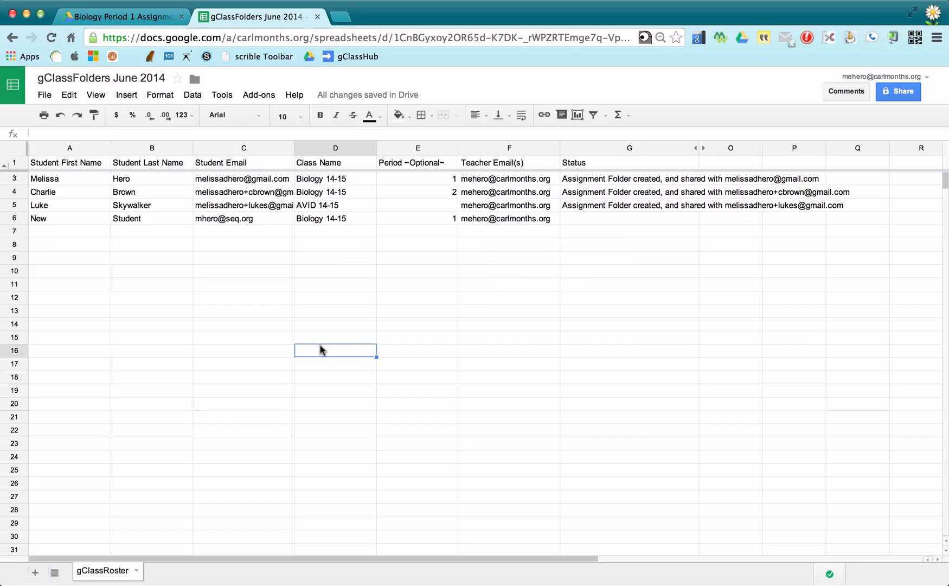